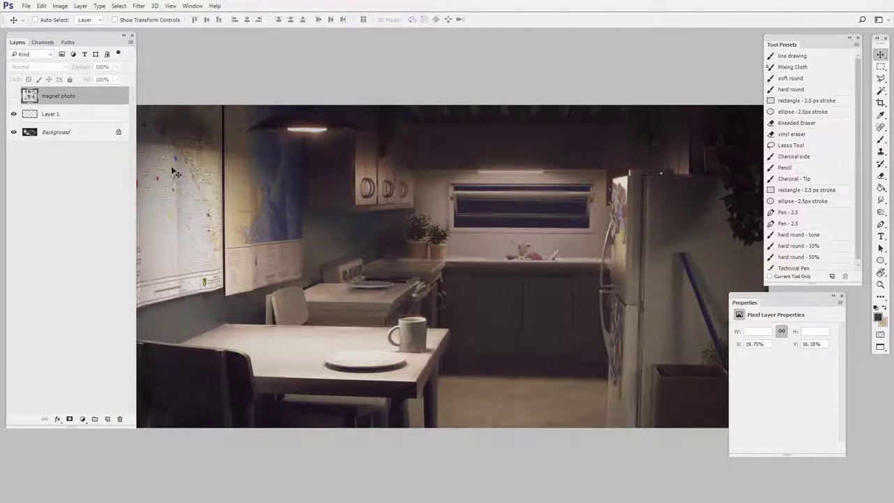
Step: Show the magnet photo layer and move the photo over the refrigerator
click(14, 96)
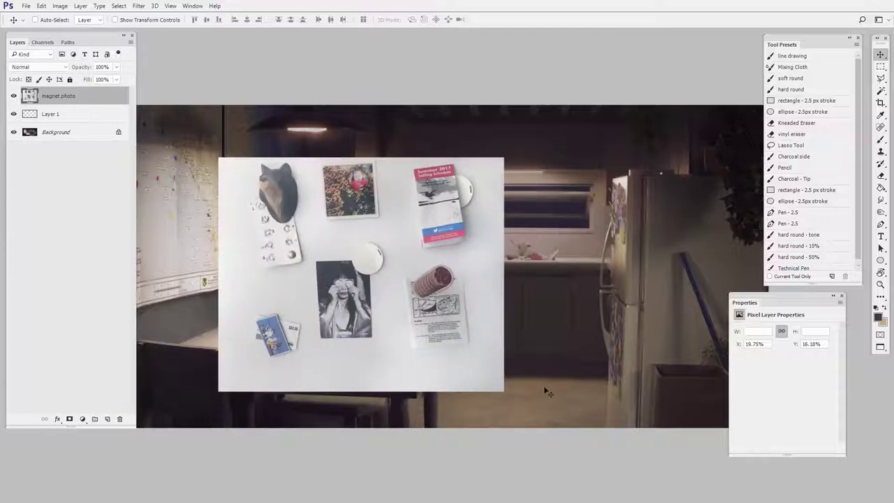
drag(580, 381, 541, 363)
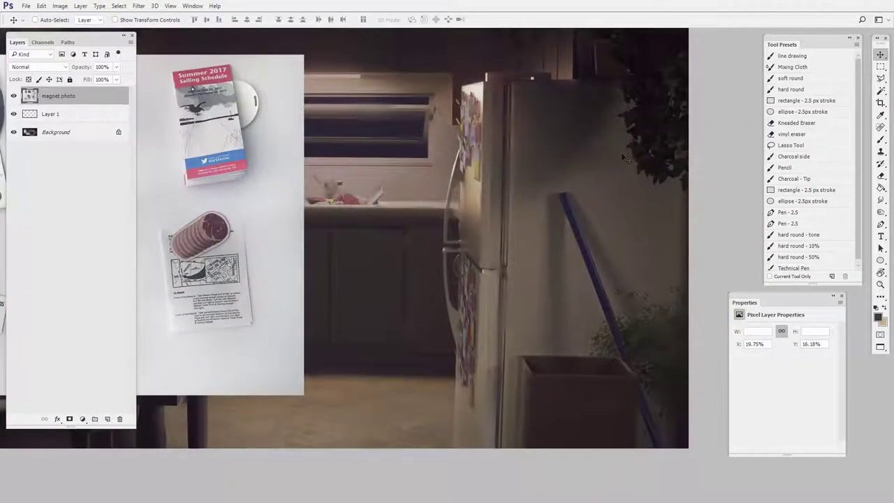
scroll(644, 245, down, 3)
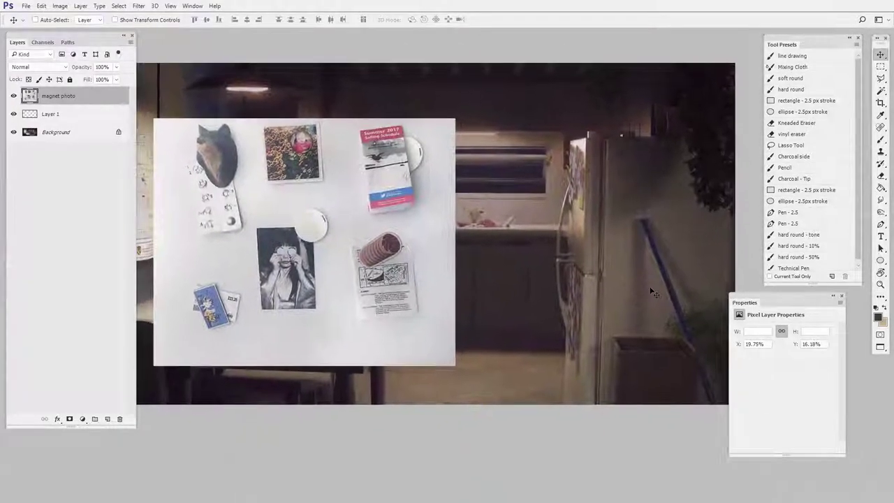
scroll(600, 298, down, 2)
drag(372, 293, 648, 288)
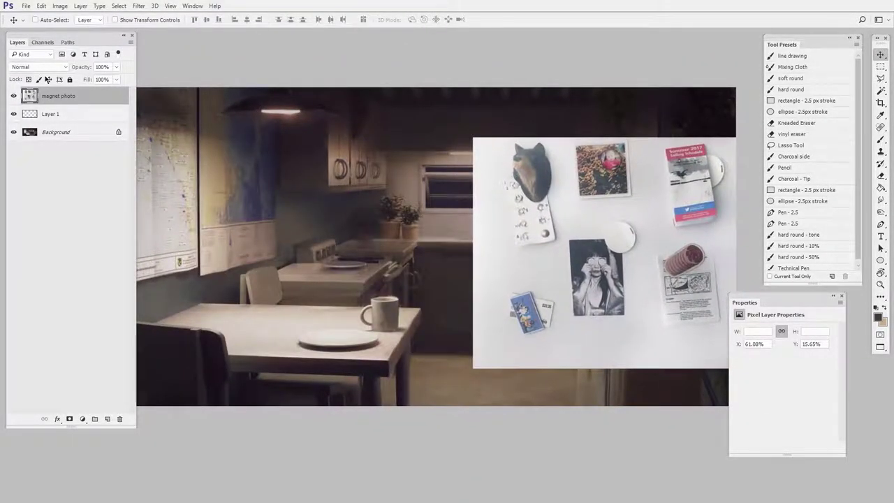
Step: Try blending the magnet photo in Overlay mode, scaled to about 44% on the refrigerator's side, and undo it
click(40, 66)
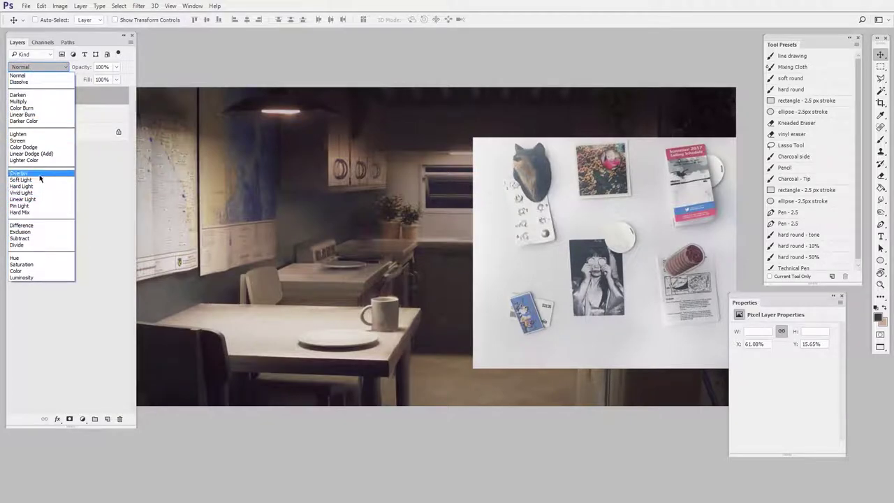
click(19, 172)
key(ctrl+t)
drag(472, 136, 551, 203)
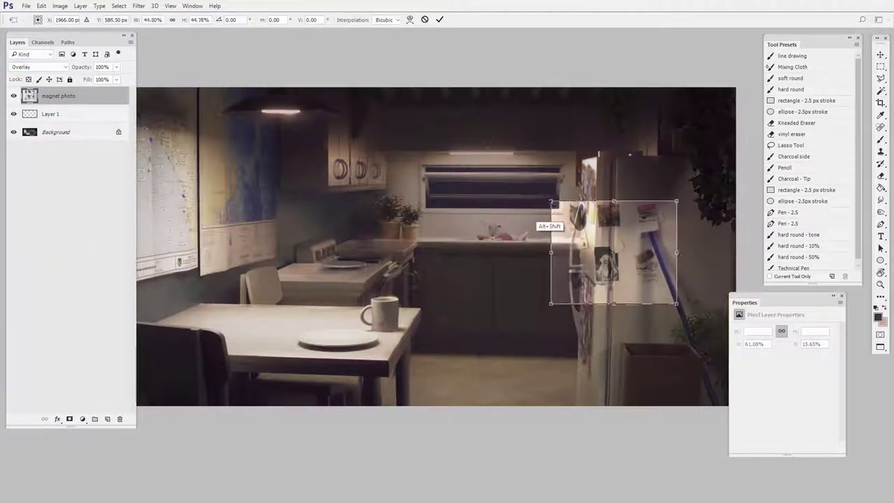
drag(605, 245, 658, 240)
key(Return)
key(z)
drag(678, 309, 696, 312)
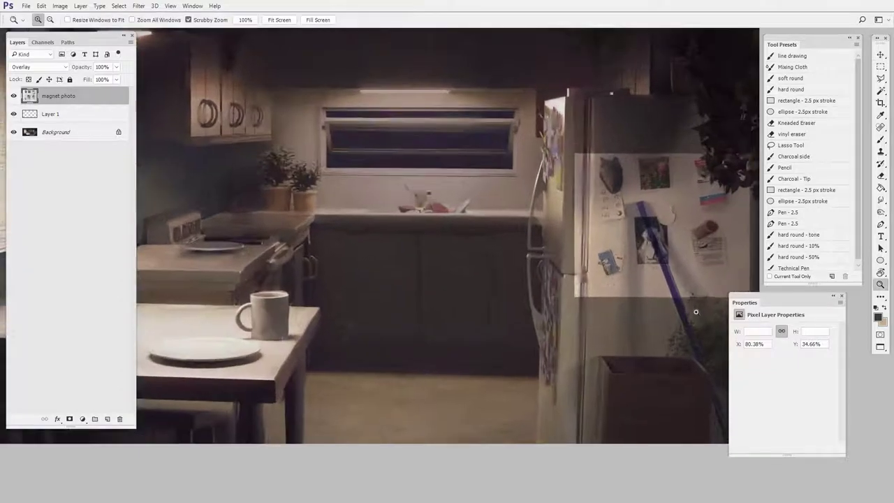
key(v)
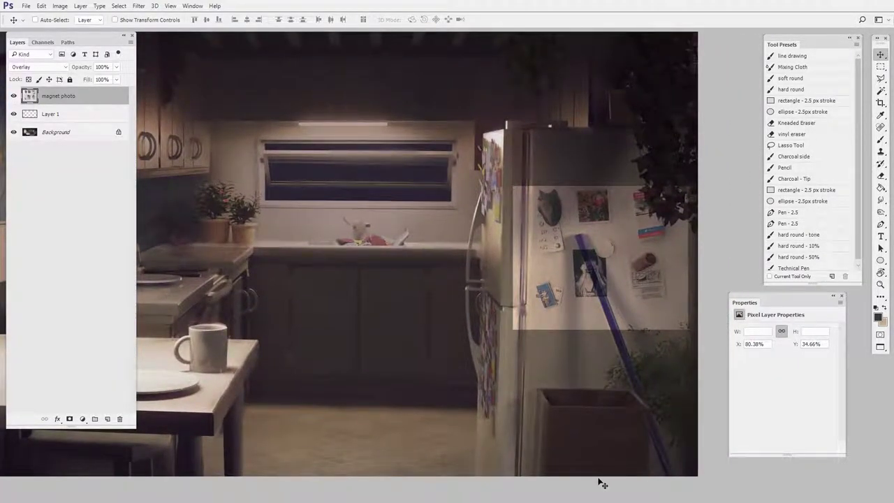
key(ctrl+alt+z)
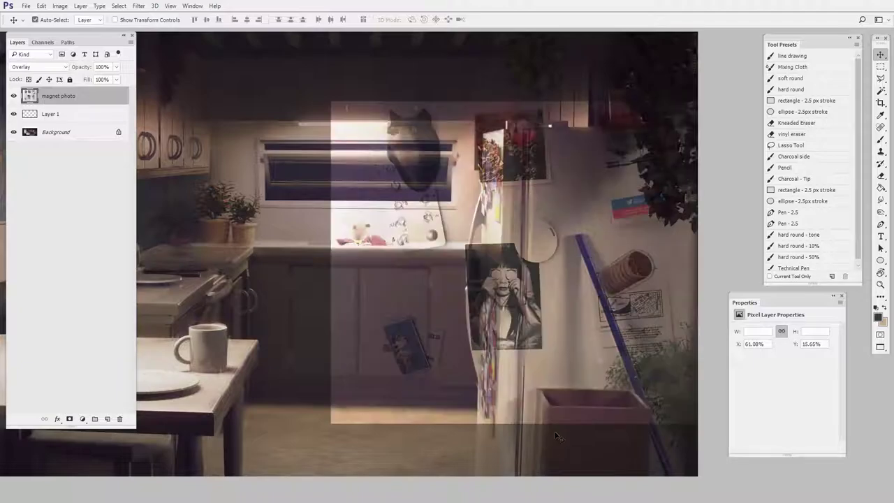
key(ctrl+alt+z)
Step: Move the full-size magnet photo off the refrigerator to the middle of the kitchen scene
key(e)
drag(443, 391, 543, 387)
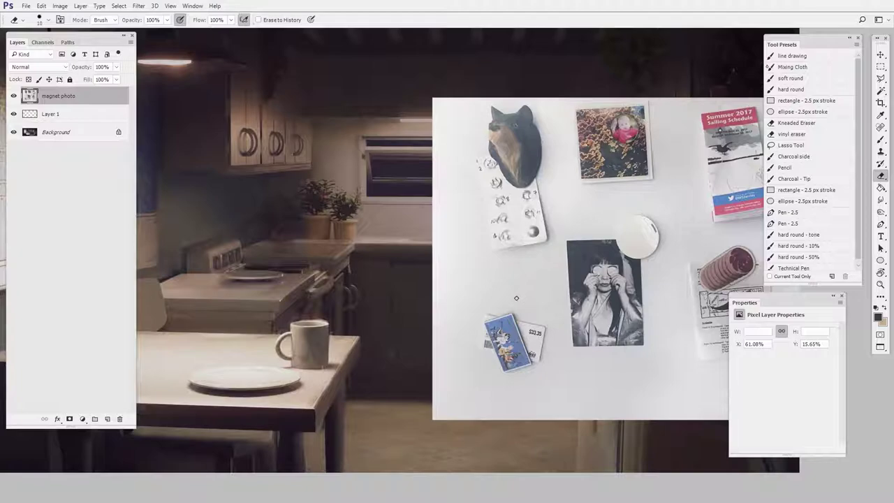
key(v)
drag(672, 355, 442, 347)
key(z)
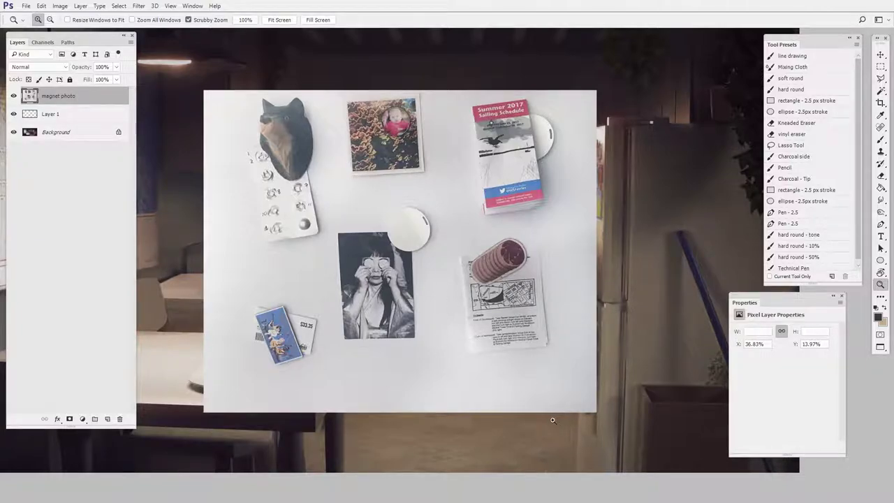
drag(553, 420, 507, 435)
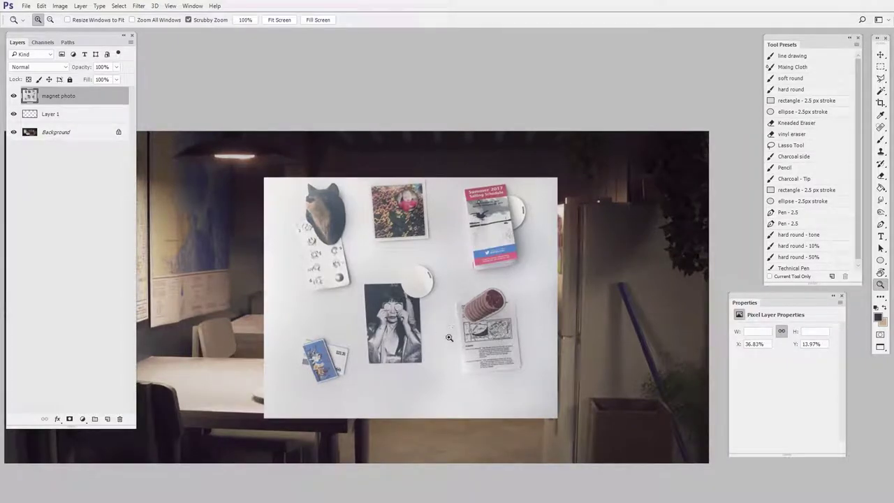
Step: Sample the light grey background of the magnet photo as the foreground color
key(b)
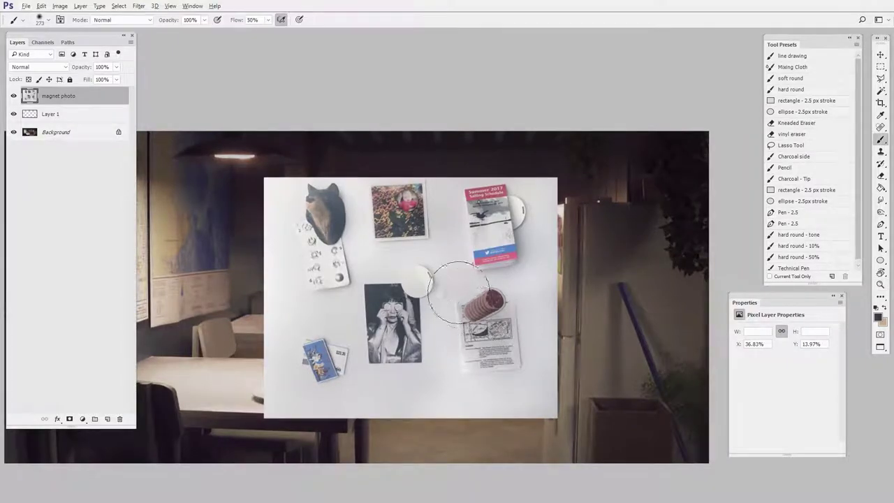
key(n)
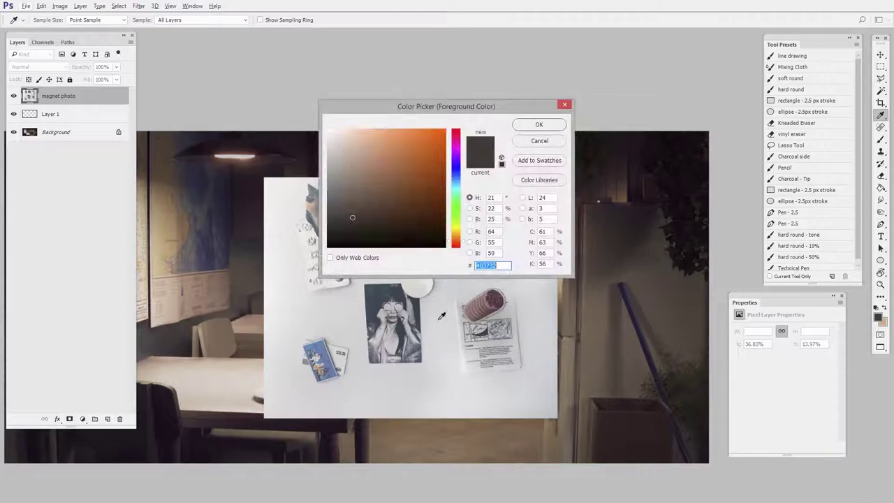
click(442, 322)
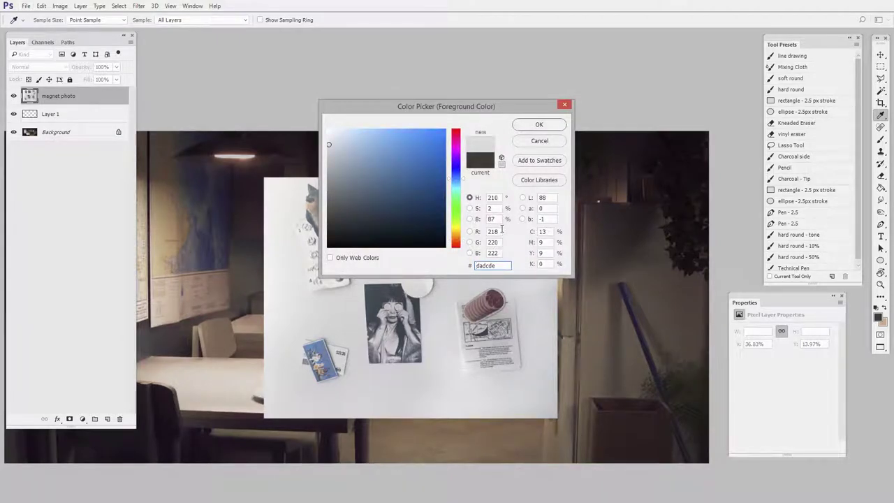
click(547, 138)
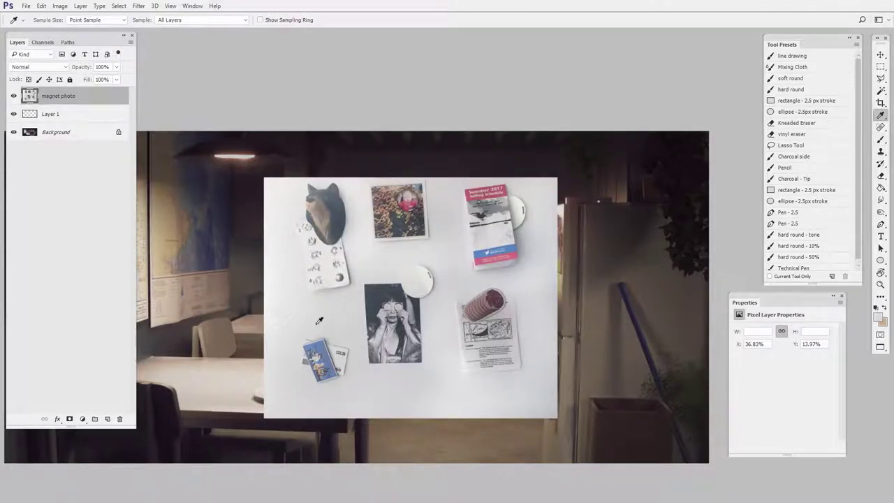
Step: Place three color samplers on empty background areas of the magnet photo
shift+click(404, 256)
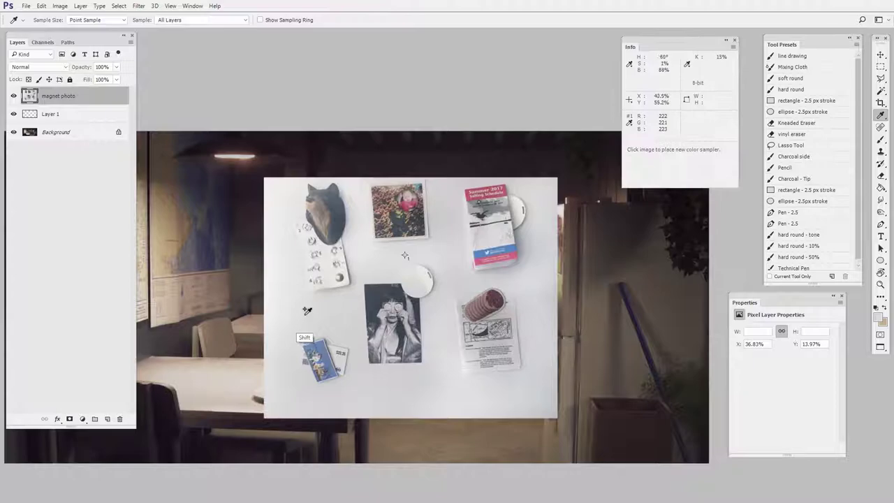
shift+click(304, 317)
shift+click(449, 357)
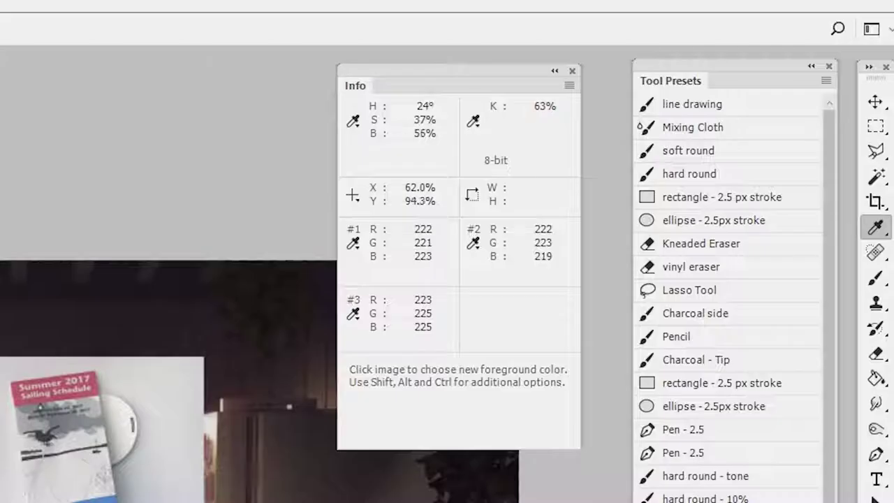
Step: Switch the readouts of all three color samplers to HSB Color
click(355, 244)
click(408, 346)
click(474, 243)
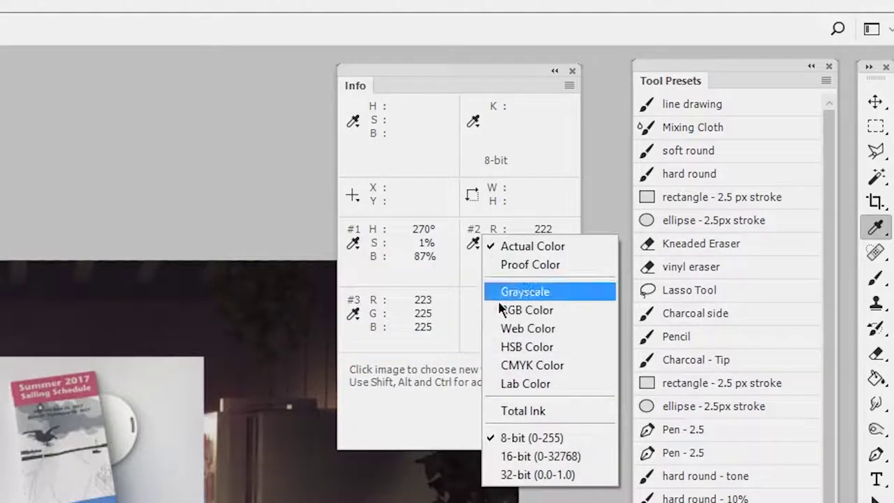
click(529, 345)
click(353, 313)
click(391, 417)
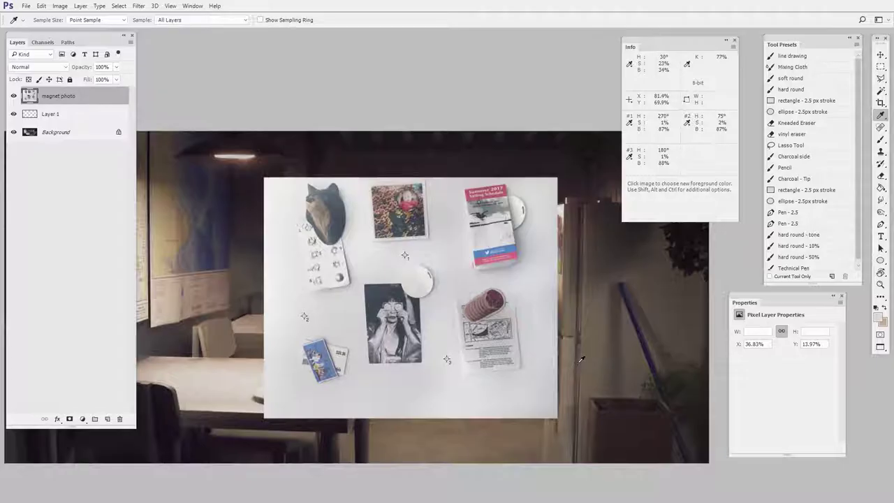
Step: Add a Curves adjustment clipped to the magnet photo and darken it until the sampled background is about 50% brightness
key(b)
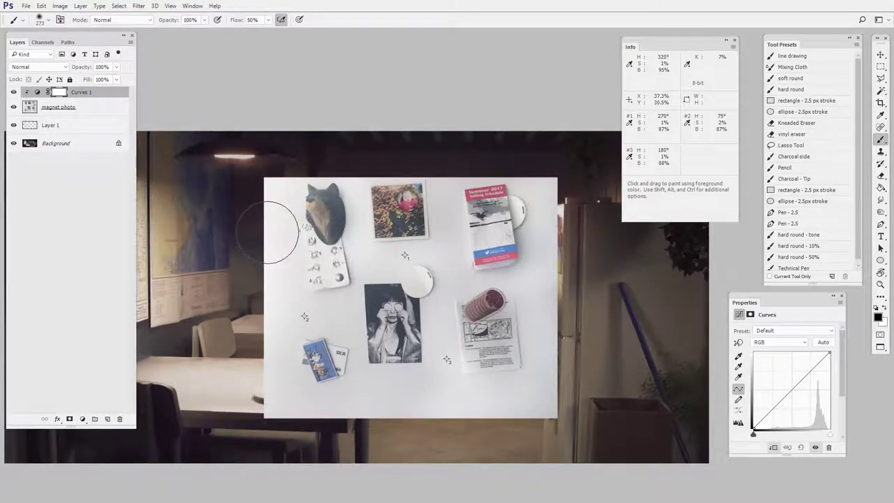
drag(813, 368, 810, 377)
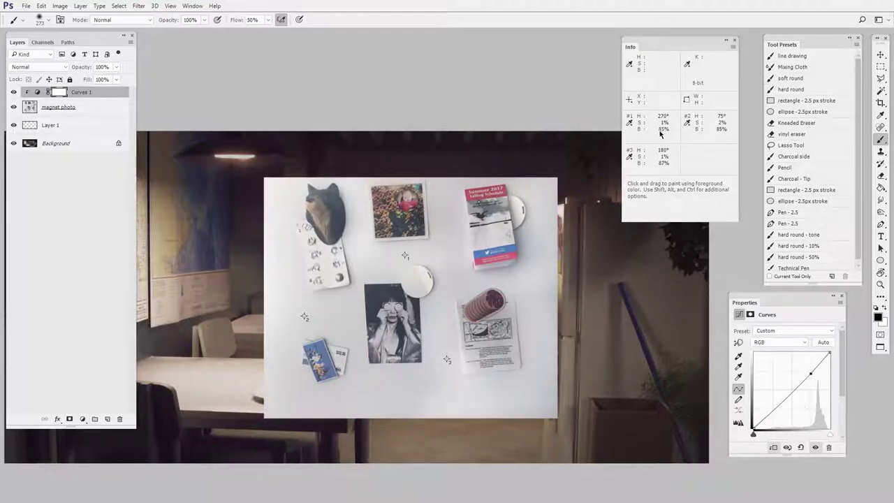
drag(807, 374, 790, 387)
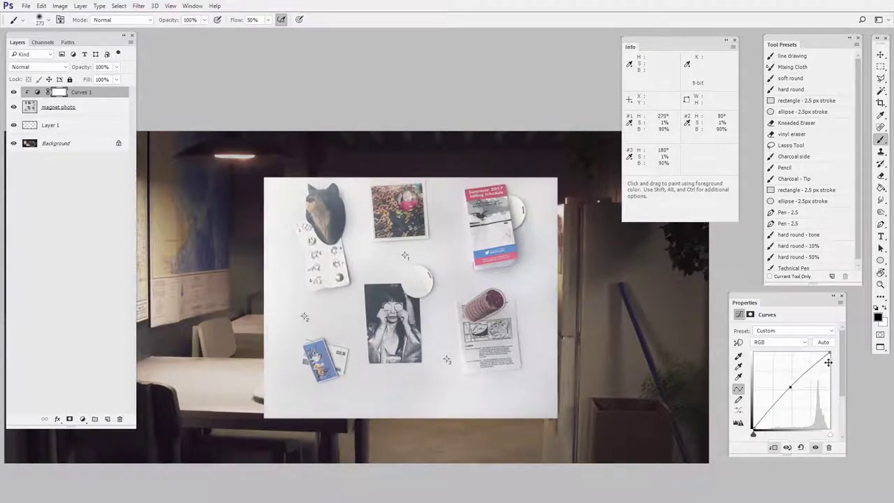
drag(829, 352, 786, 405)
drag(829, 371, 829, 382)
drag(787, 407, 794, 412)
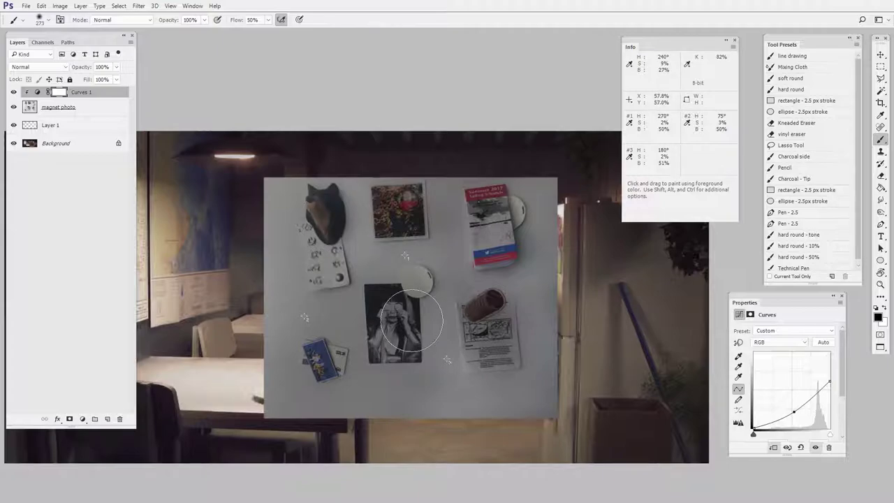
Step: Select the magnet photo layer and move the darkened photo over the refrigerator
drag(635, 449, 512, 433)
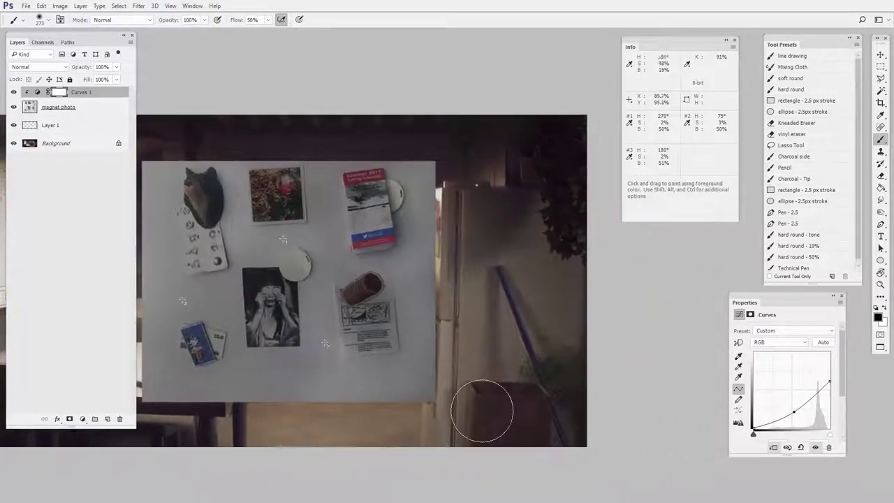
click(878, 58)
click(879, 57)
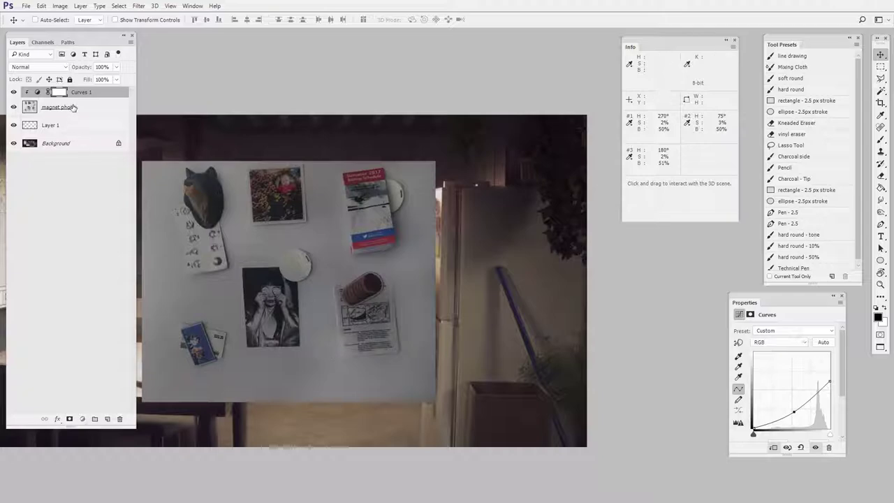
ctrl+click(321, 347)
drag(322, 347, 518, 364)
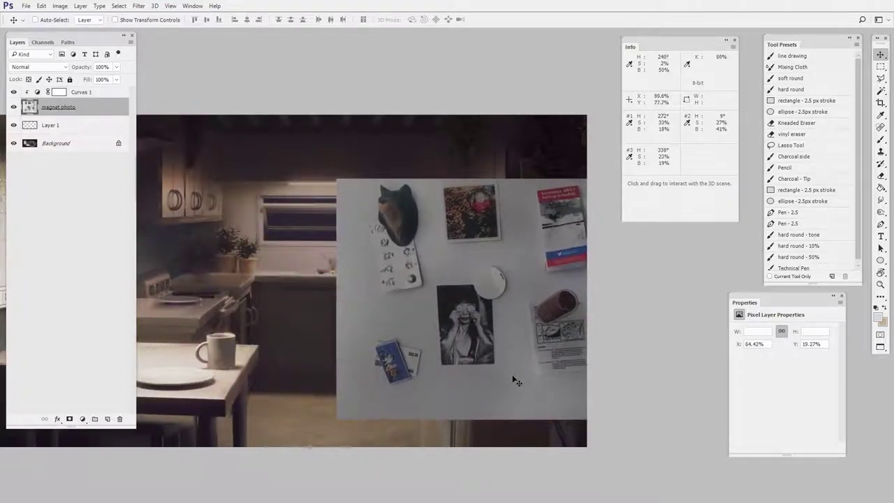
Step: Scale the magnet photo to 38.9%, flip it horizontally and position it on the refrigerator's side panel
key(ctrl+t)
drag(336, 419, 448, 353)
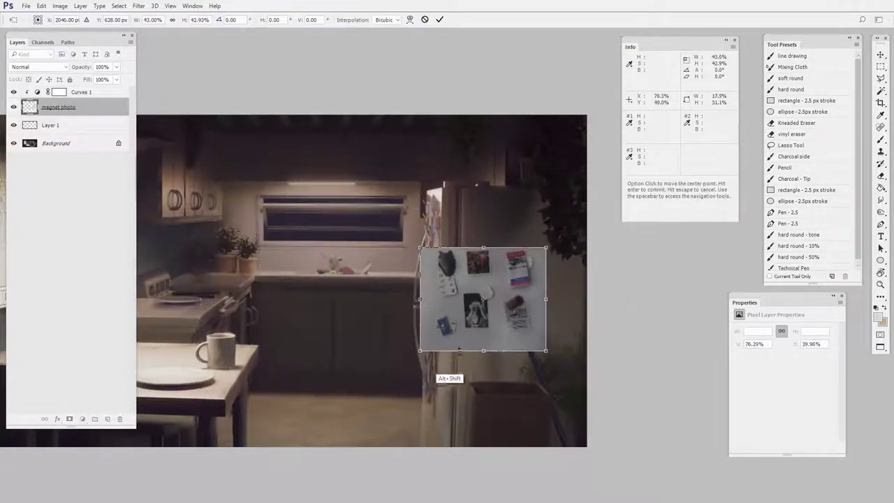
drag(507, 336, 549, 298)
right_click(548, 298)
click(572, 434)
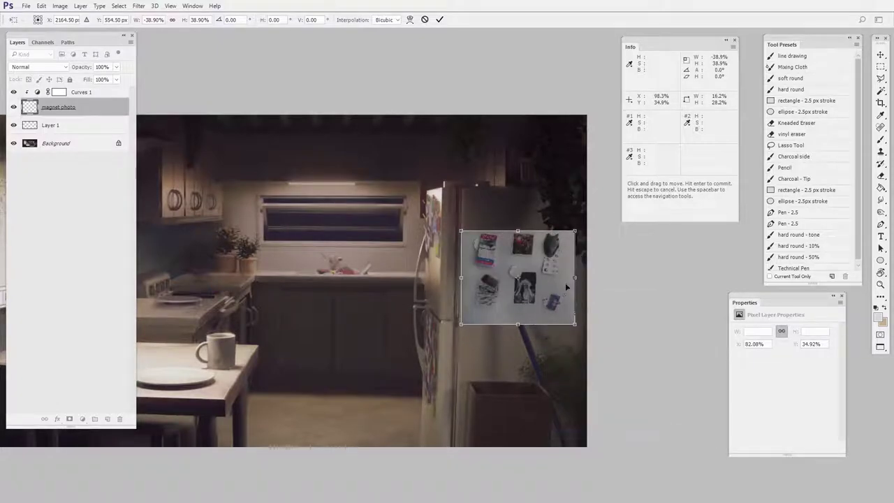
drag(556, 275, 559, 273)
key(Return)
Step: Set the magnet photo's blending mode to Overlay and shift it slightly lower on the refrigerator's side panel
drag(557, 307, 542, 322)
click(38, 66)
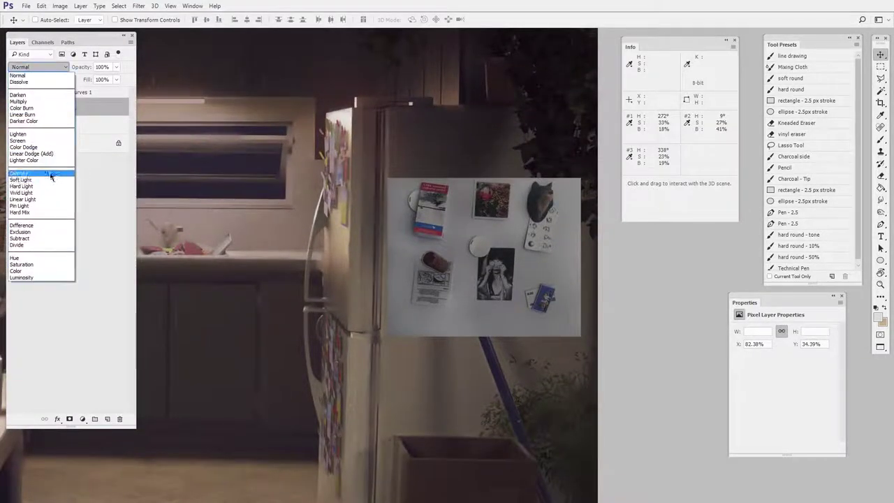
click(35, 172)
drag(528, 323, 389, 348)
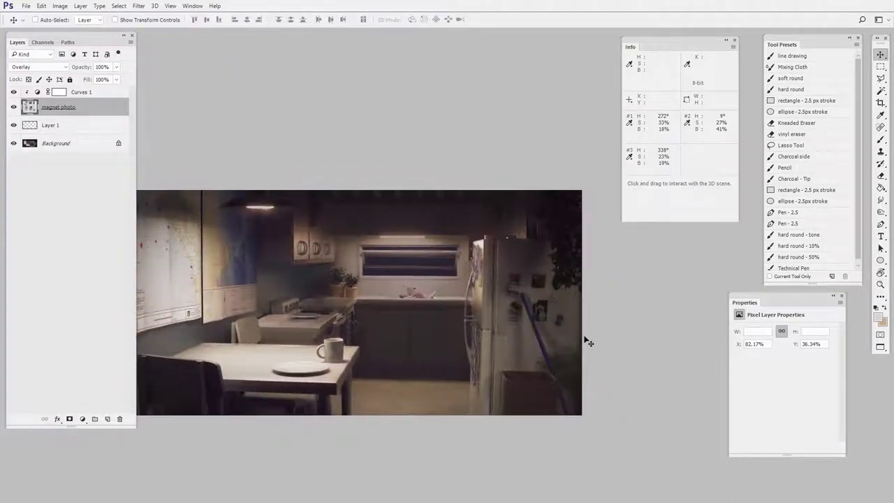
scroll(586, 339, up, 3)
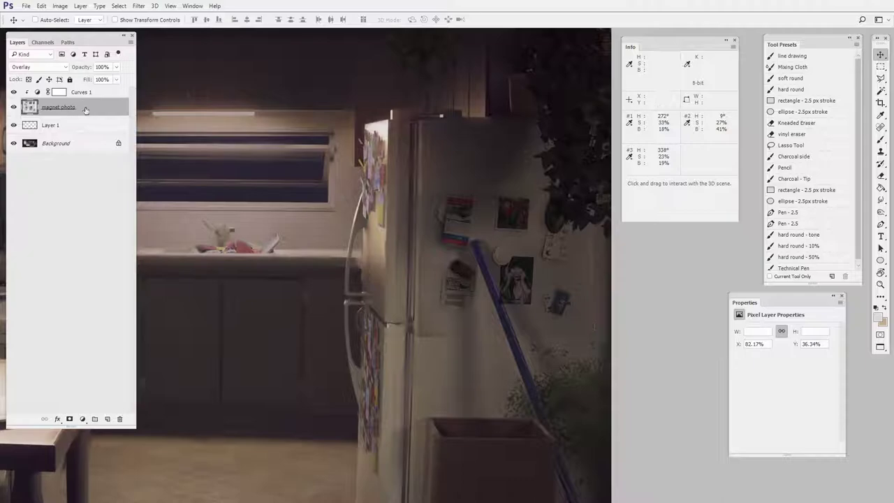
Step: Add a layer mask to the magnet photo and paint out its visible edges with a soft black brush at 50% flow
click(69, 418)
key(b)
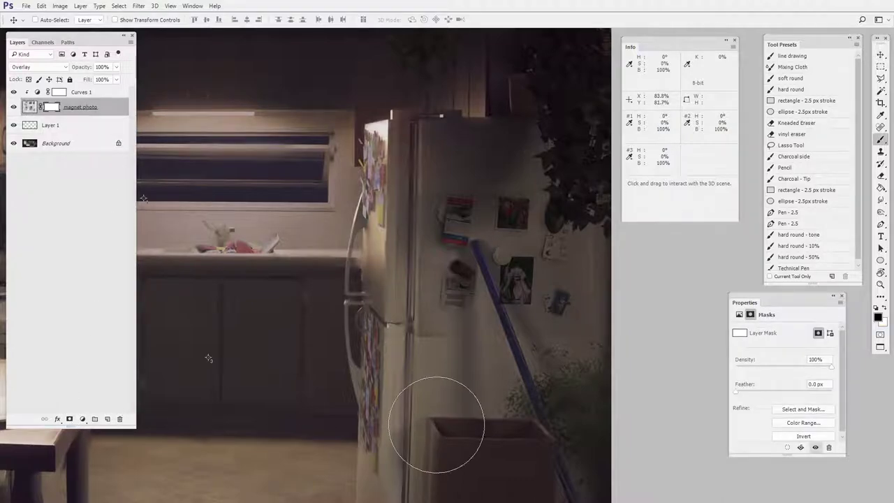
right_click(437, 425)
double_click(485, 392)
drag(518, 341, 529, 343)
mouse_move(433, 352)
mouse_down()
mouse_move(458, 343)
mouse_move(419, 342)
mouse_up()
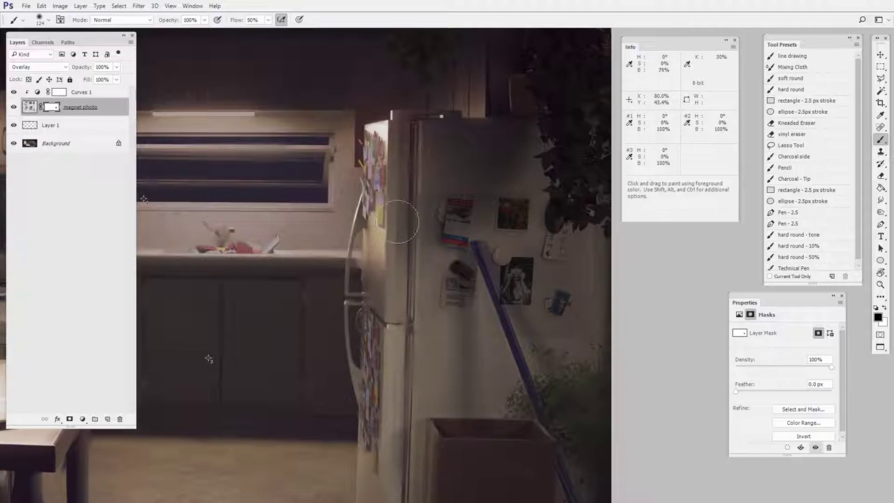
scroll(524, 206, up, 2)
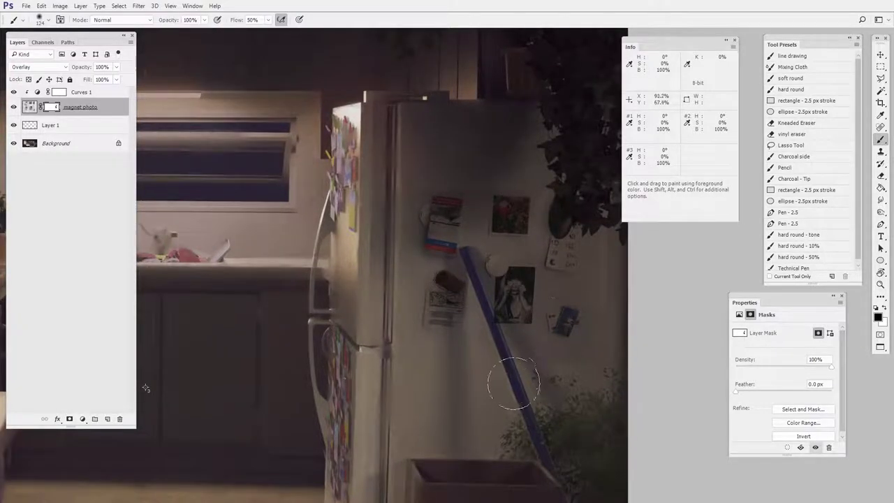
Step: Paint black with the soft brush on the magnet photo's layer mask to remove its remaining edges over the refrigerator
click(554, 379)
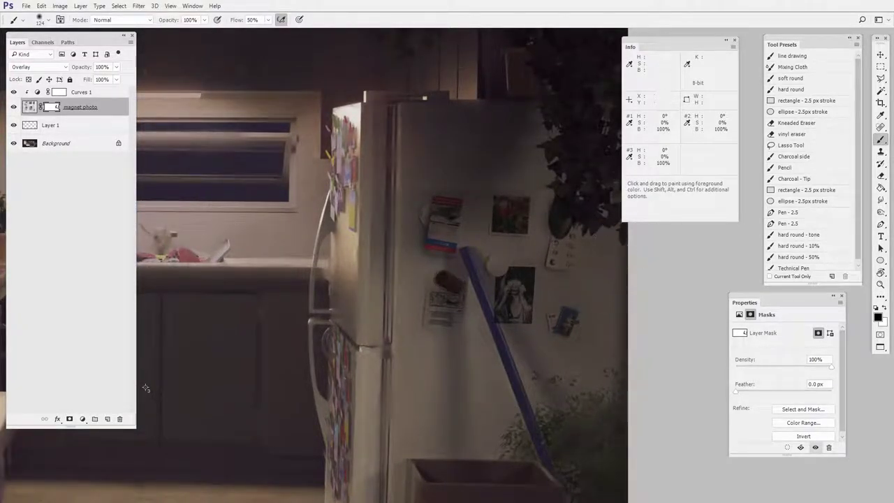
scroll(568, 367, up, 2)
drag(558, 367, 545, 367)
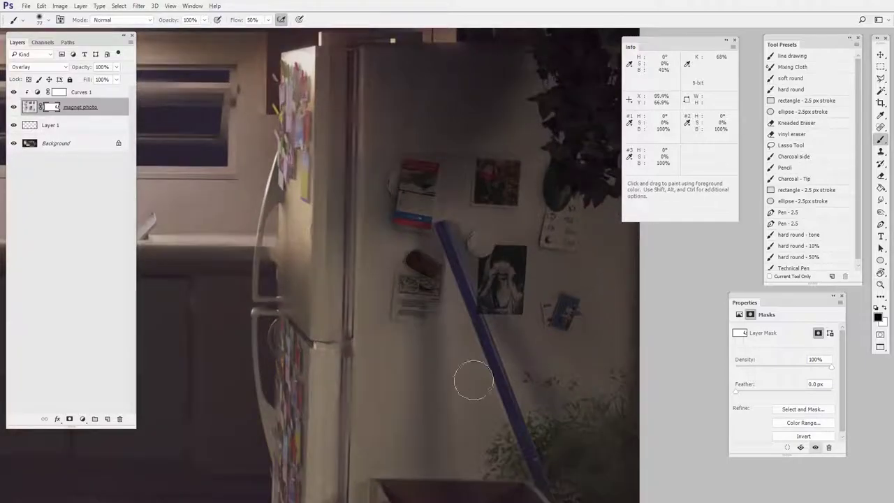
mouse_move(449, 135)
mouse_down()
mouse_move(426, 129)
mouse_move(526, 104)
mouse_move(546, 123)
mouse_move(543, 136)
mouse_move(564, 124)
mouse_move(602, 160)
mouse_up()
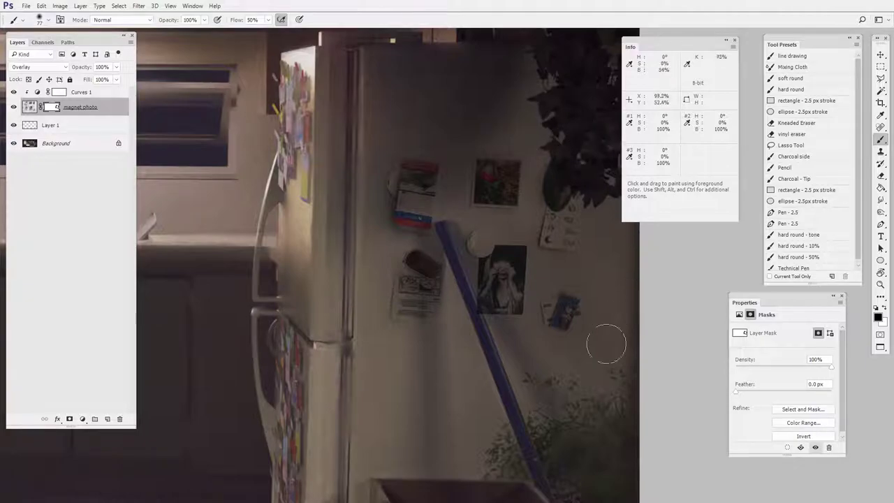
scroll(587, 339, down, 2)
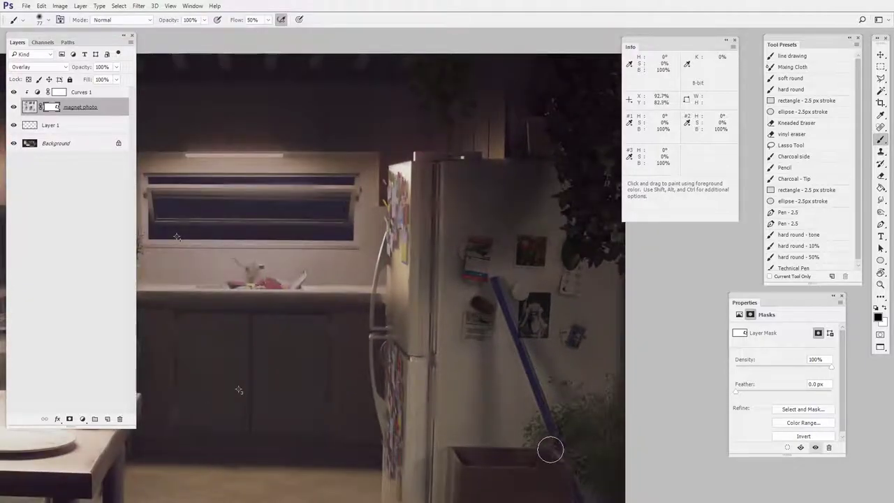
drag(551, 448, 558, 457)
Step: Switch the magnet photo's blending mode to Normal for comparison and set it back to Overlay
click(39, 66)
click(35, 70)
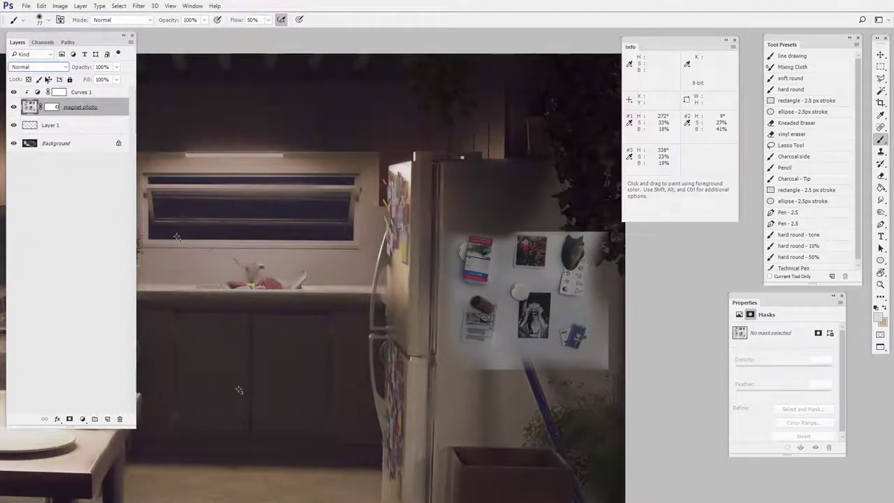
click(39, 66)
click(54, 177)
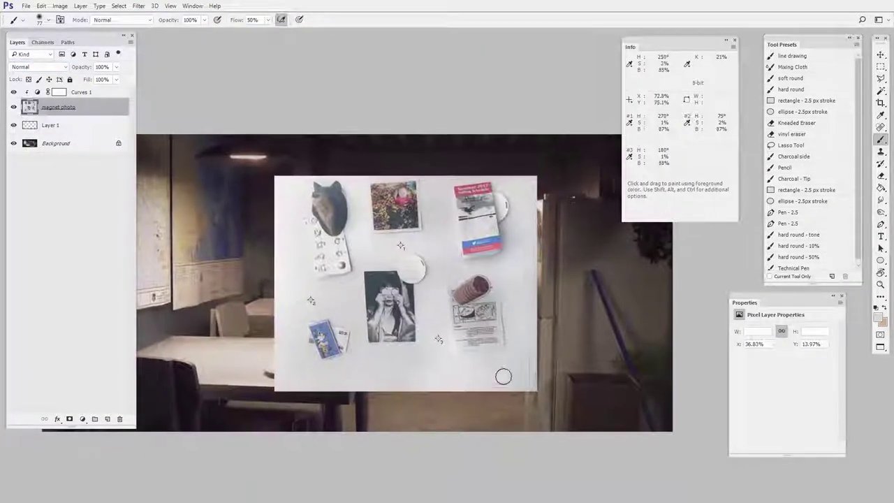
Step: Check the foreground color's hue, saturation and brightness fields in the Color Picker and close it without changes
drag(480, 387, 501, 384)
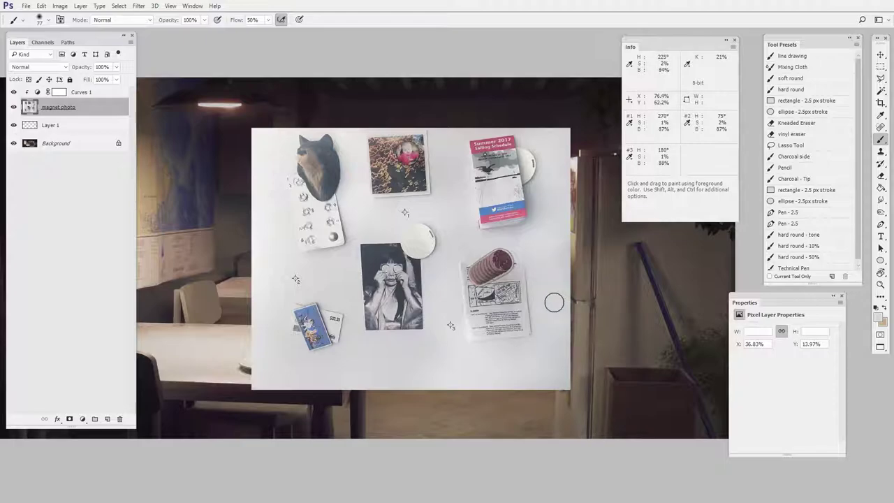
click(880, 115)
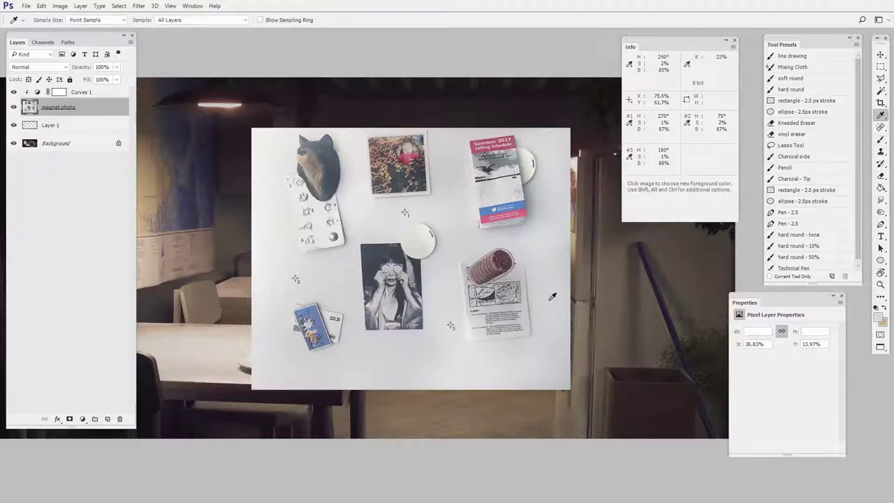
click(878, 319)
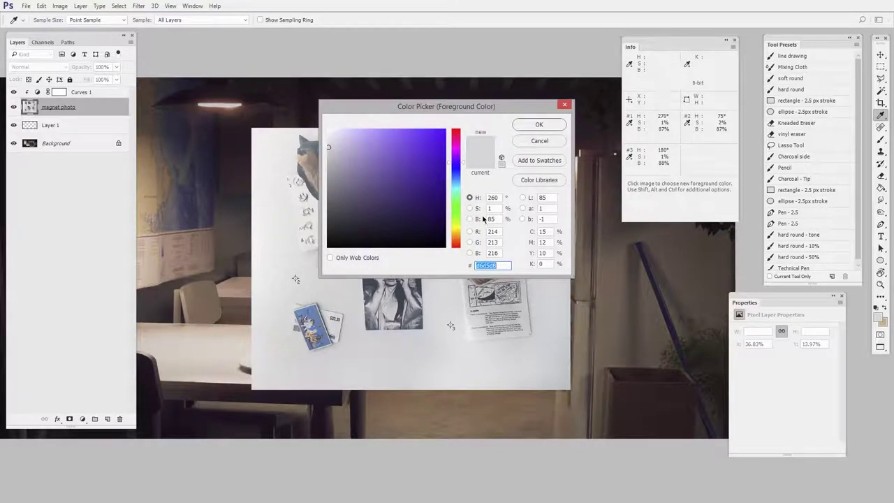
click(539, 141)
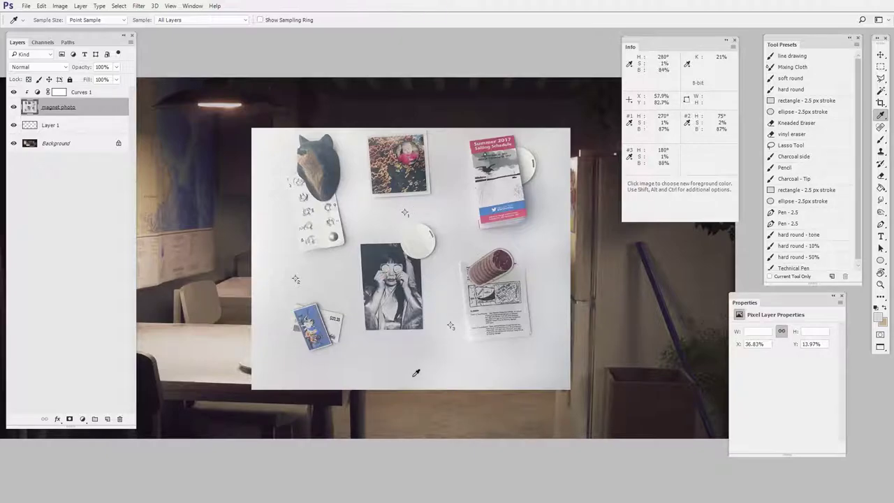
Step: Lower the white end of the Curves 1 line until the three color samplers read about 51% brightness
click(38, 93)
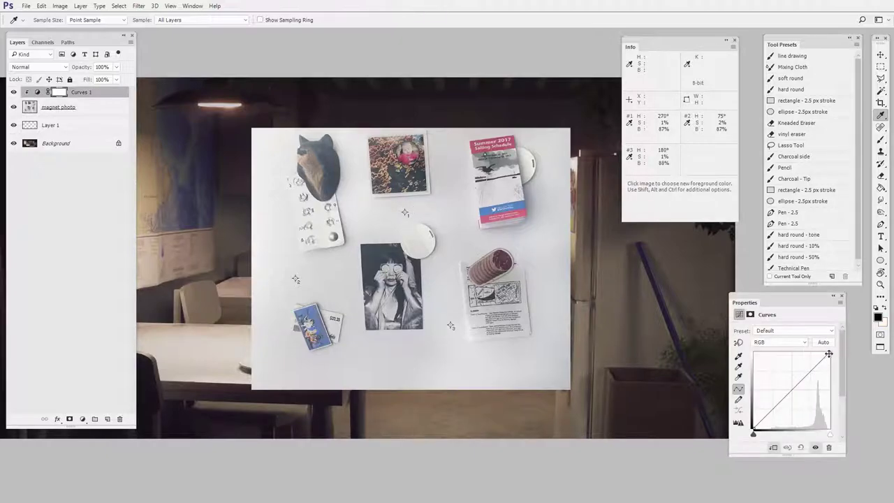
drag(828, 354, 829, 375)
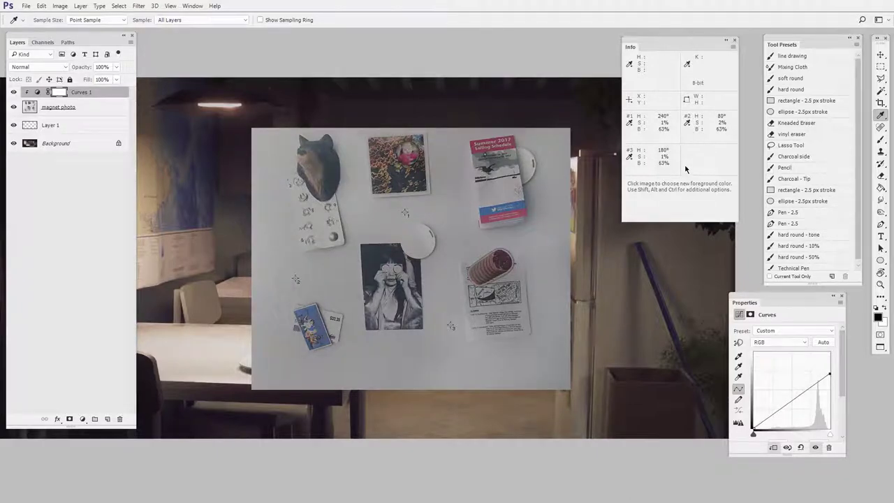
drag(827, 372, 828, 381)
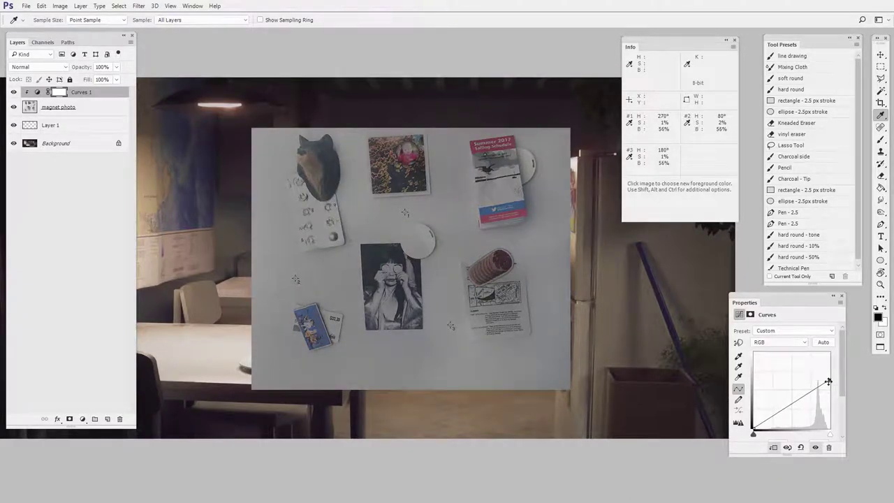
drag(829, 380, 830, 385)
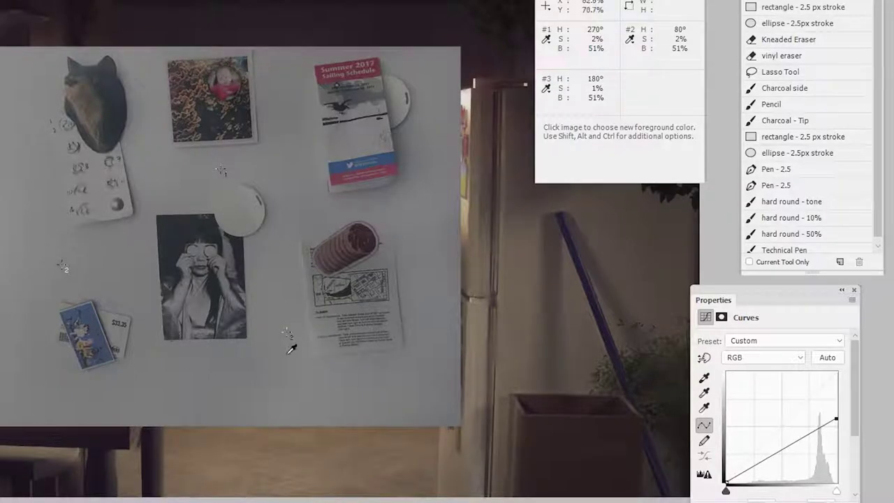
Step: Add two points to the Curves 1 line and shape a contrast S-curve with the samplers at about 50% brightness
drag(808, 435, 808, 427)
drag(773, 455, 767, 463)
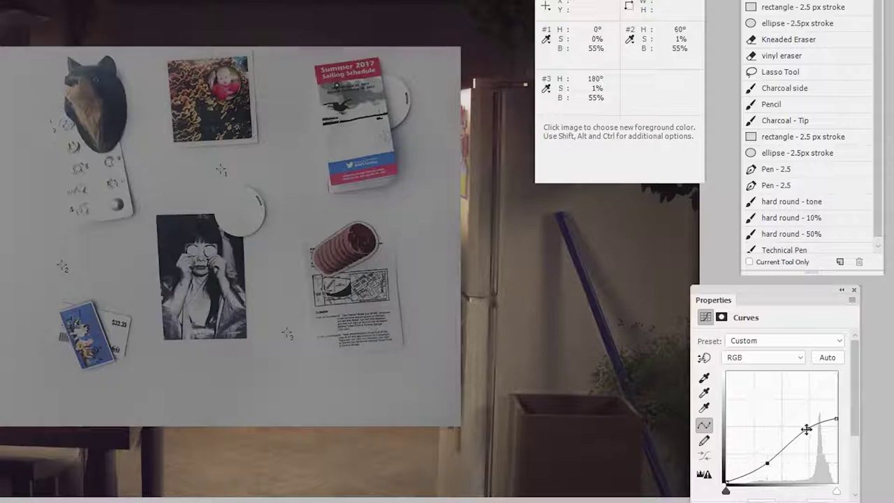
drag(806, 426, 806, 426)
drag(767, 462, 766, 464)
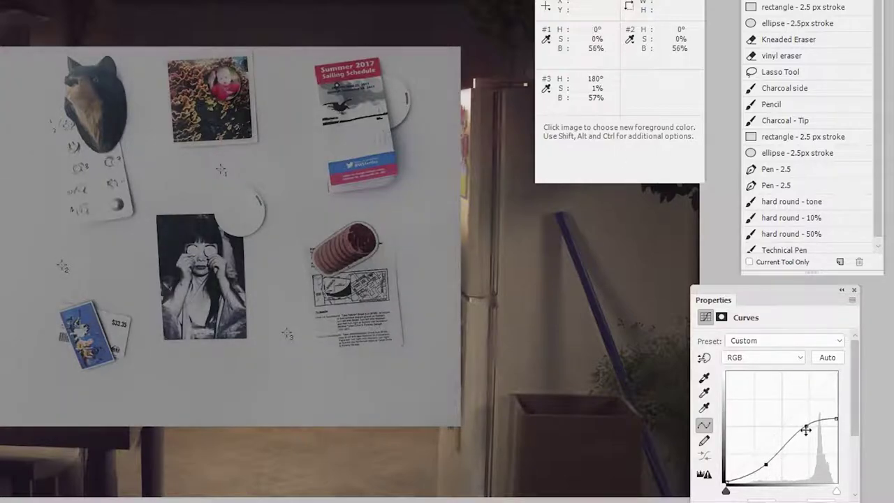
drag(805, 427, 804, 432)
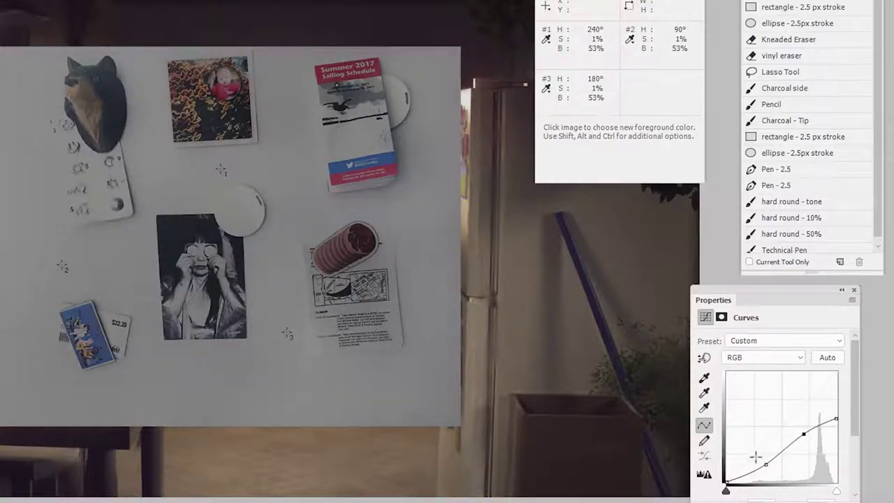
drag(766, 465, 769, 470)
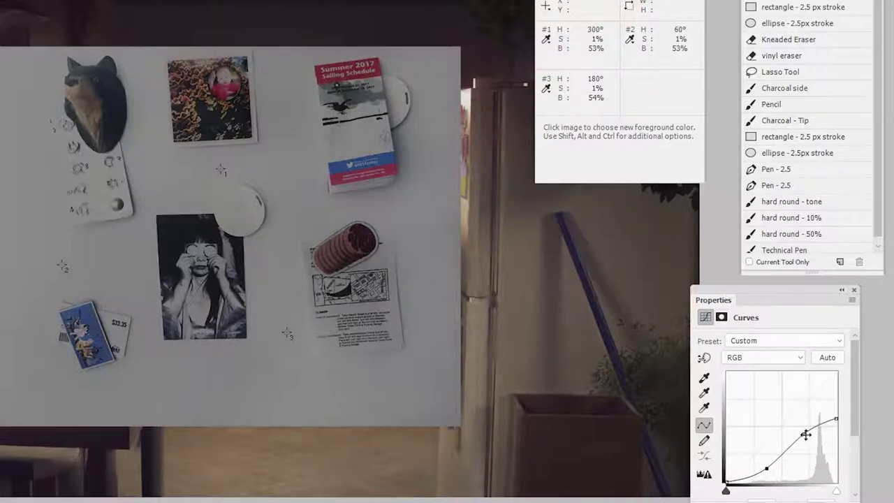
drag(805, 432, 805, 439)
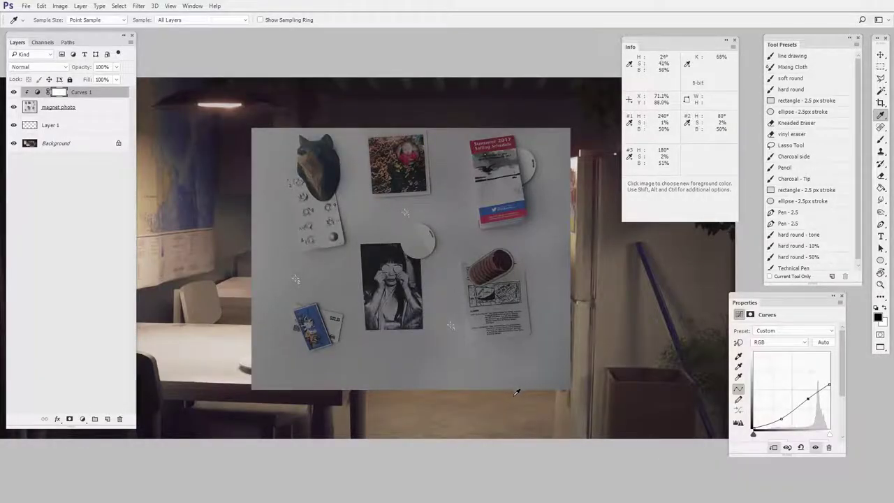
Step: Place a color sampler near the upper-right corner of the kitchen painting and set its readout to HSB
key(z)
drag(512, 396, 456, 466)
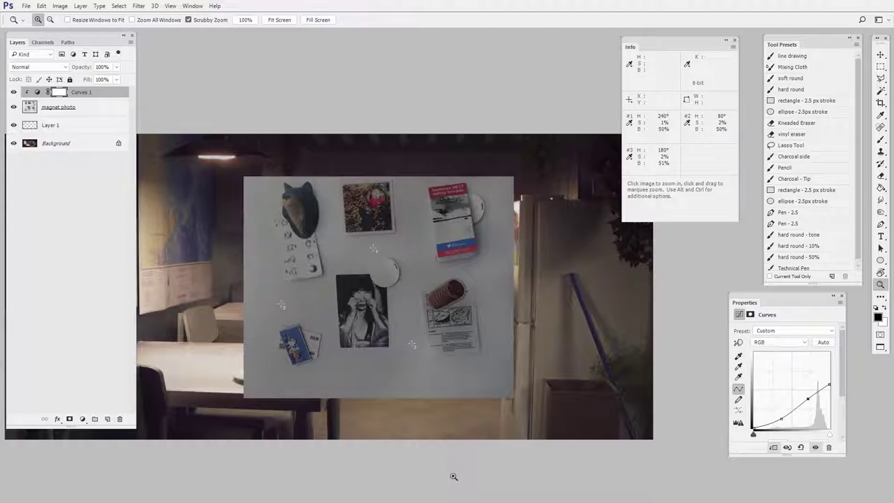
key(i)
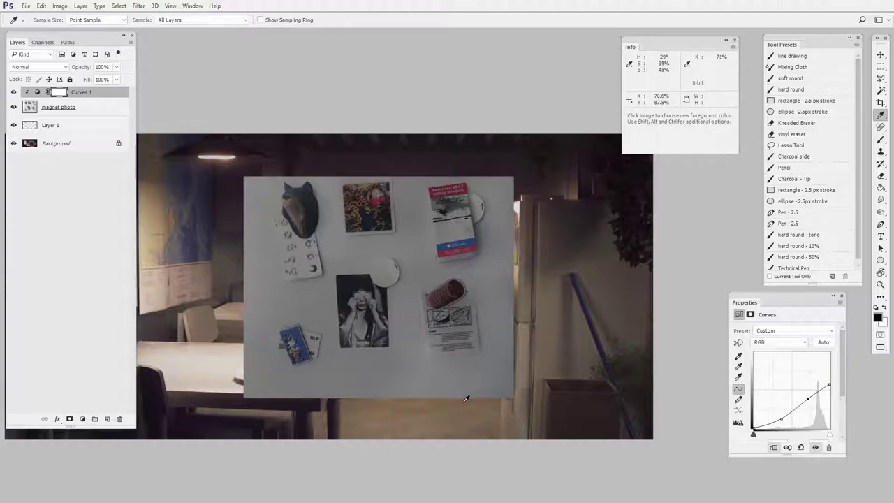
drag(489, 339, 411, 417)
drag(472, 375, 498, 366)
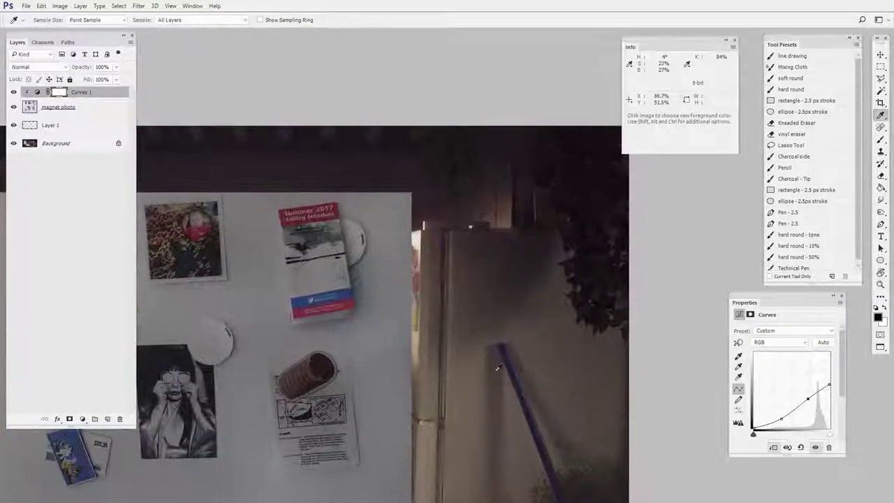
drag(609, 147, 517, 157)
click(524, 144)
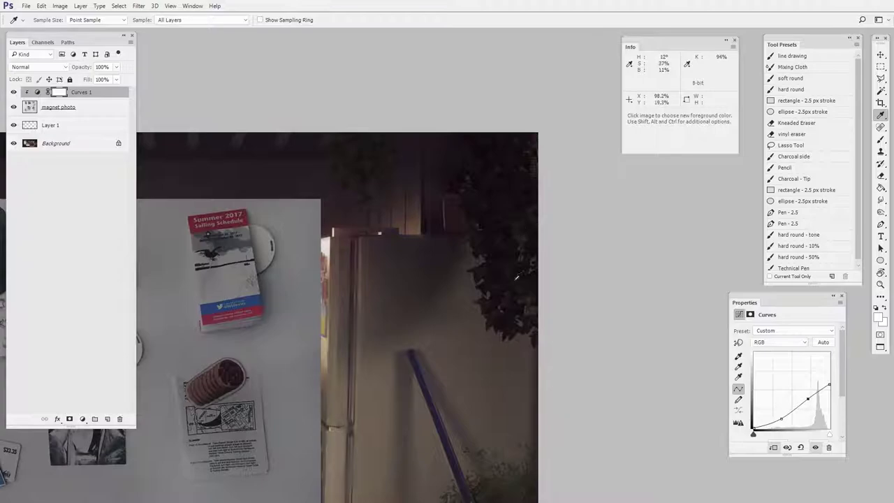
shift+click(524, 143)
drag(462, 441, 520, 407)
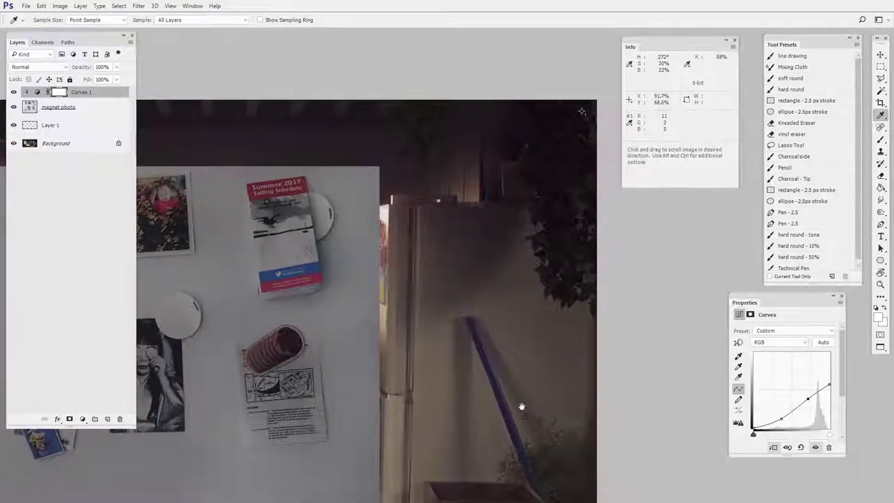
click(630, 126)
click(660, 173)
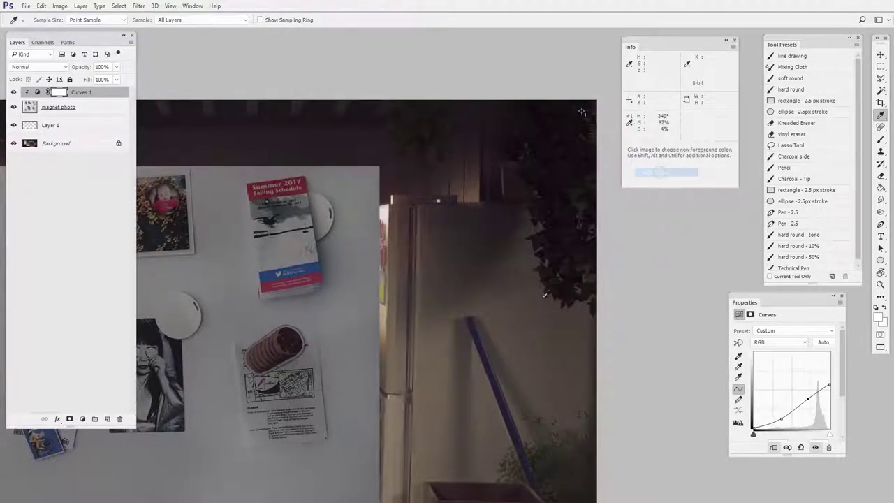
Step: Hide the Curves 1 adjustment and duplicate the magnet photo toward the refrigerator
key(ctrl+space)
drag(500, 350, 469, 376)
key(i)
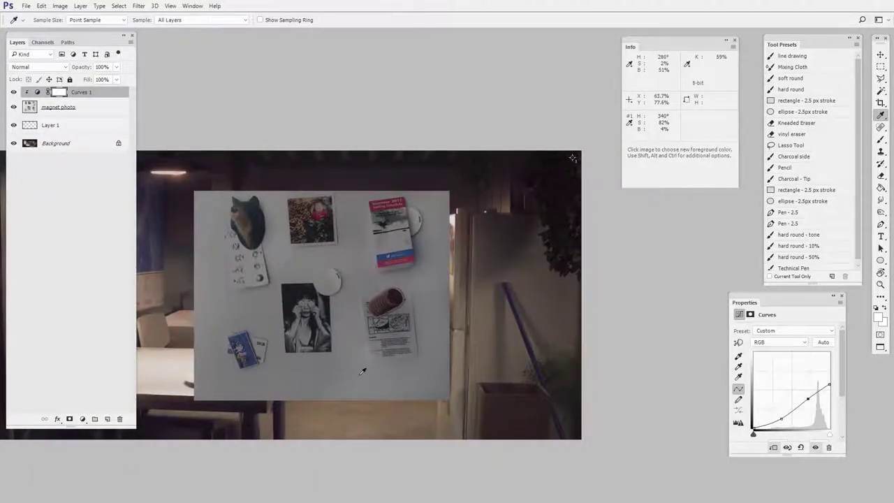
click(14, 92)
click(70, 110)
click(881, 55)
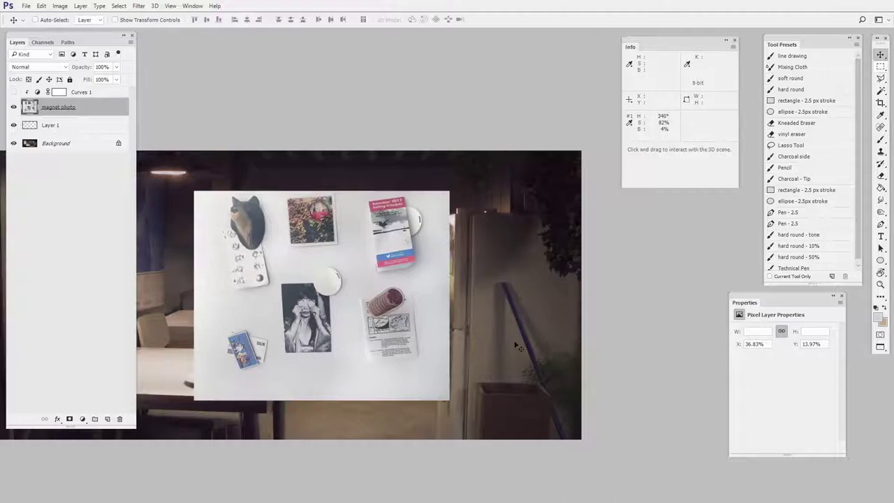
alt+drag(391, 384, 535, 332)
Step: Move the duplicated photo so a blank white area lies under the color sampler, and hide the original magnet photo layer
drag(544, 299, 496, 356)
drag(471, 367, 500, 360)
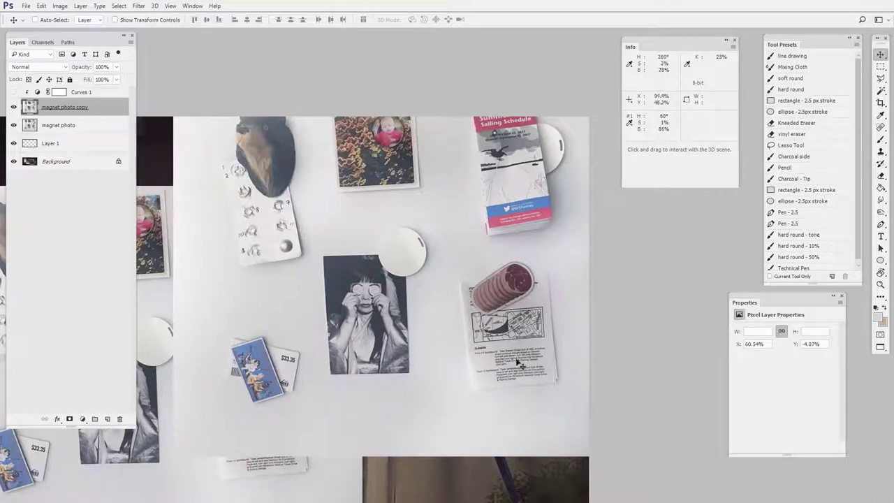
drag(396, 422, 516, 356)
drag(558, 154, 569, 140)
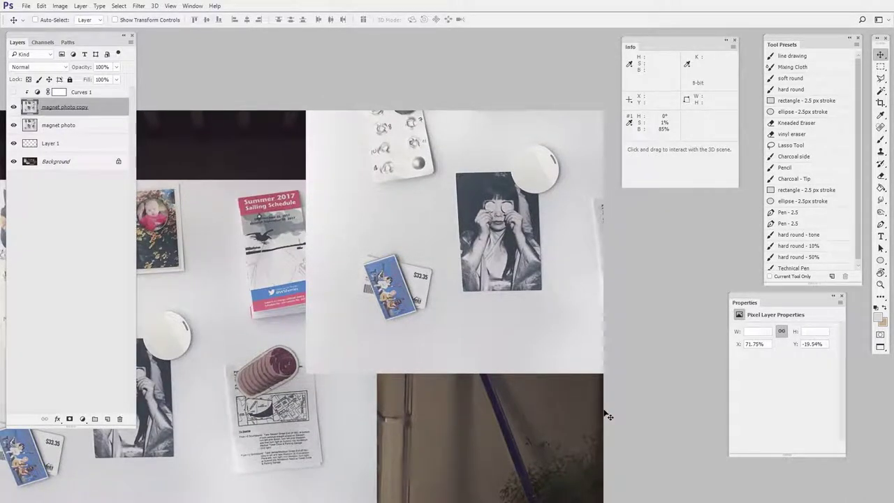
mouse_move(549, 227)
mouse_down()
mouse_move(560, 220)
mouse_move(550, 216)
mouse_up()
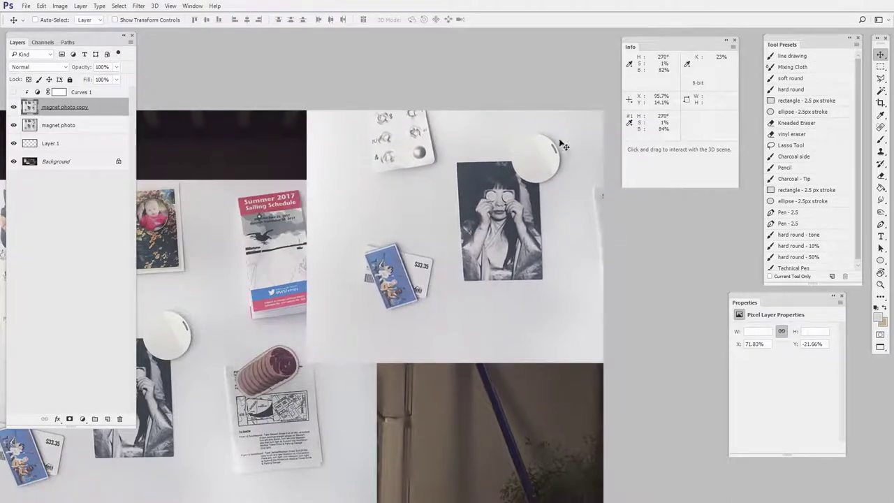
click(13, 125)
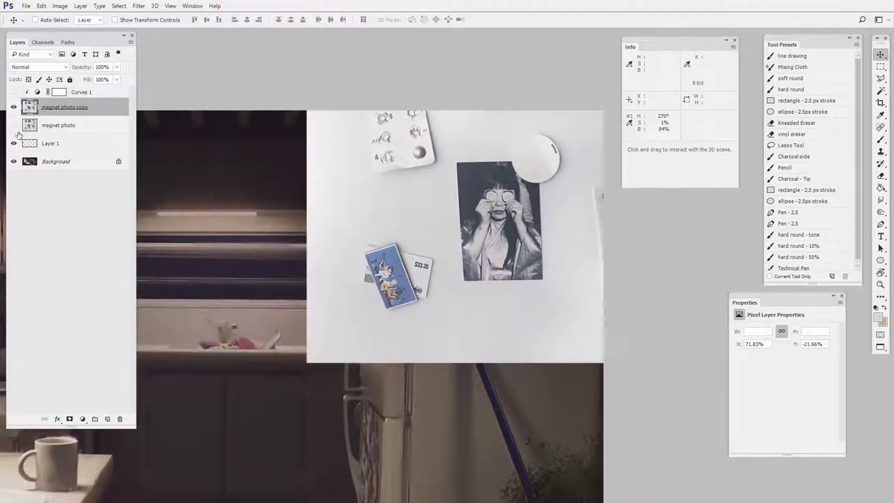
Step: Add a Curves adjustment above the magnet photo copy and lower its white end until the sampler reads 51% brightness
key(b)
scroll(446, 279, right, 2)
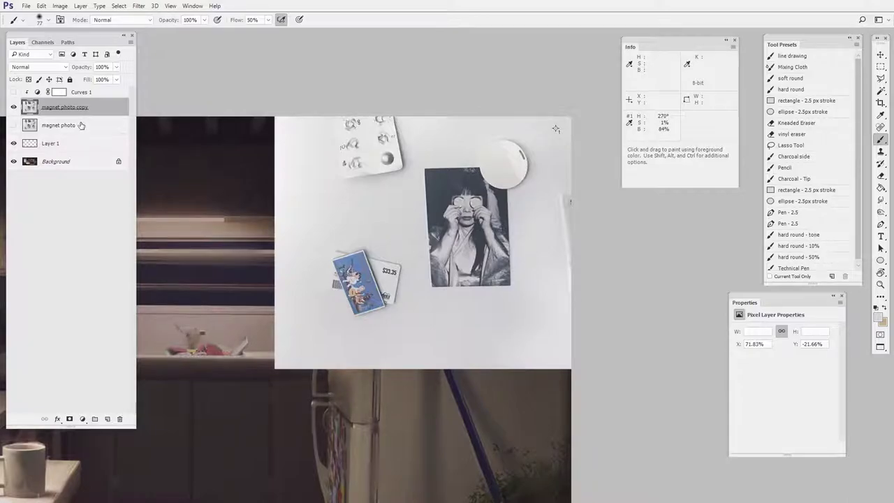
click(83, 418)
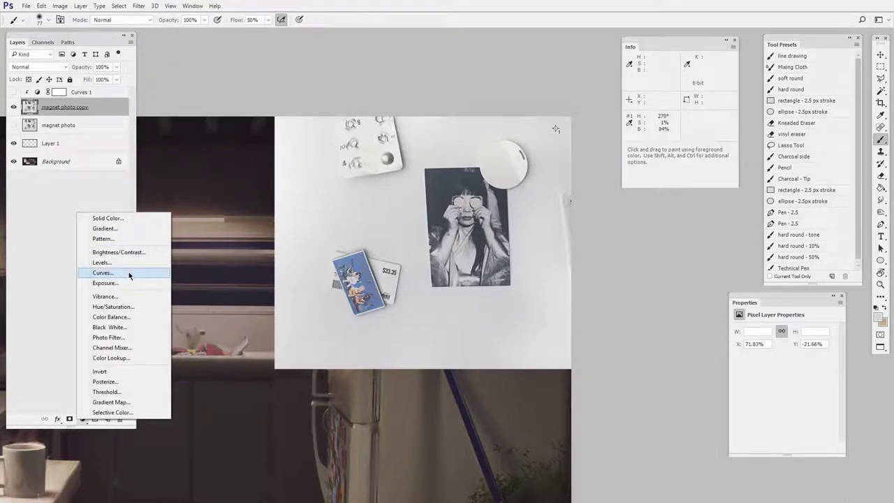
click(102, 272)
drag(830, 353, 831, 381)
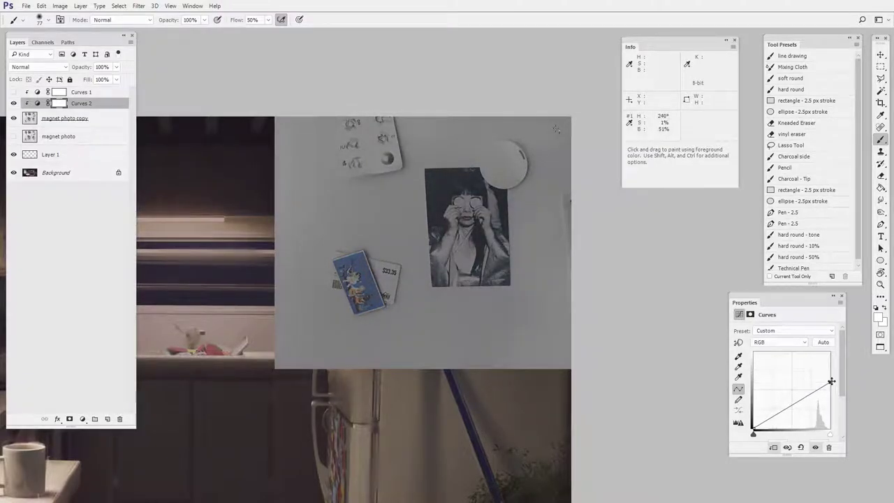
Step: Move the magnet photo copy off the color sampler toward the middle of the kitchen painting, leaving the refrigerator uncovered
click(78, 122)
drag(478, 429, 510, 393)
key(v)
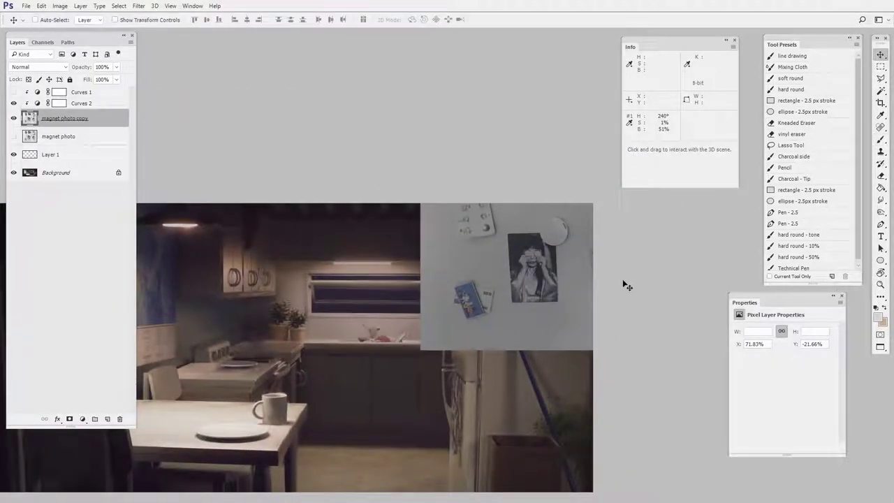
drag(525, 315, 257, 427)
drag(428, 435, 440, 402)
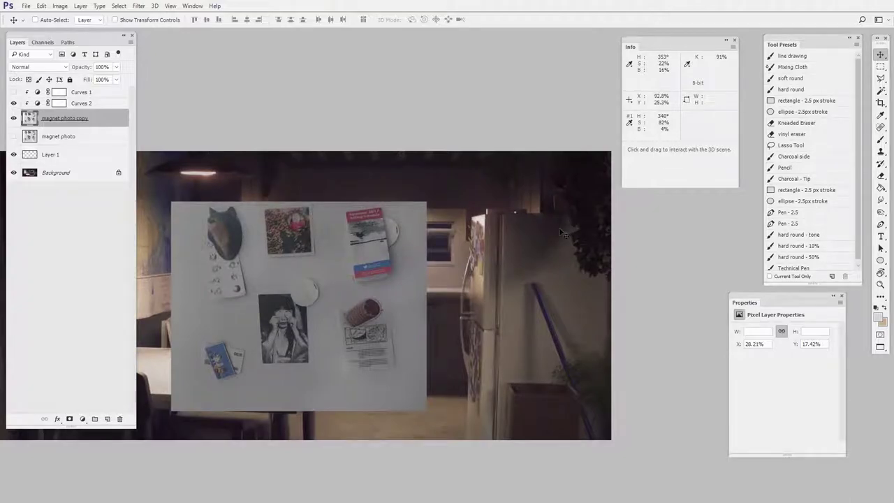
key(b)
key(ctrl+plus)
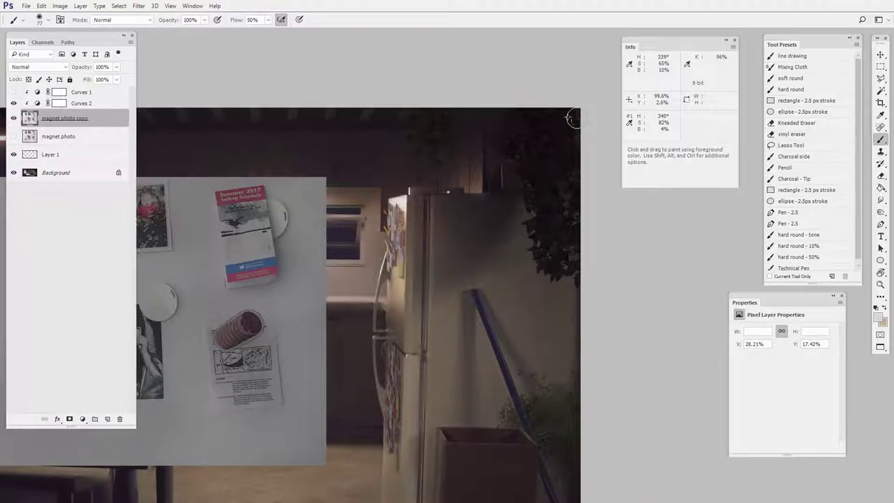
drag(440, 397, 470, 370)
drag(473, 374, 455, 373)
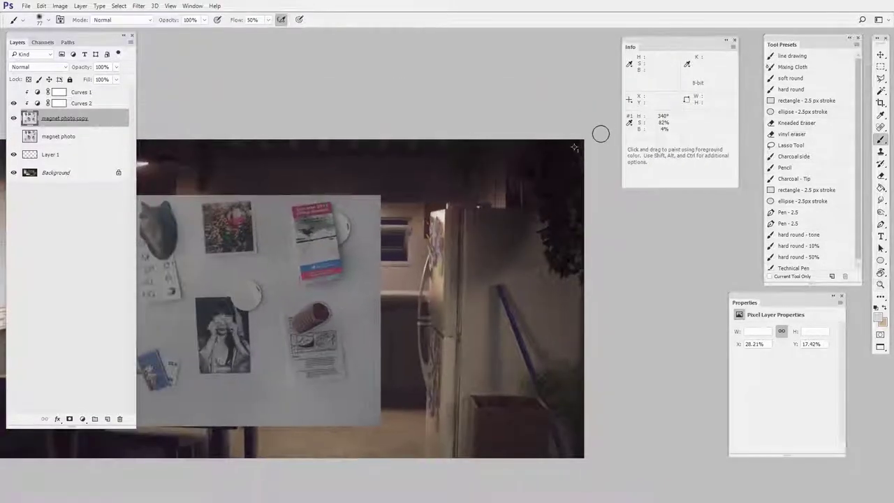
Step: Try the magnet photo copy with its white surface under the color sampler, and shift it back down over the kitchen table area
click(880, 54)
drag(304, 403, 518, 340)
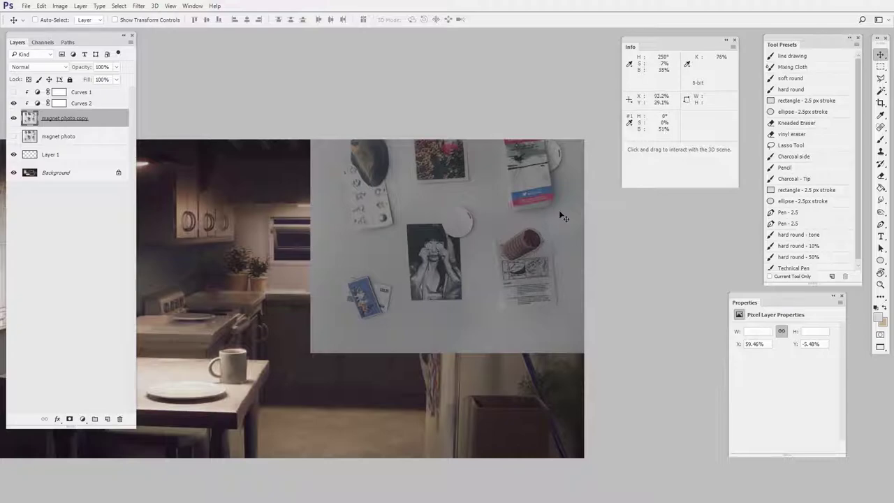
drag(537, 244, 348, 362)
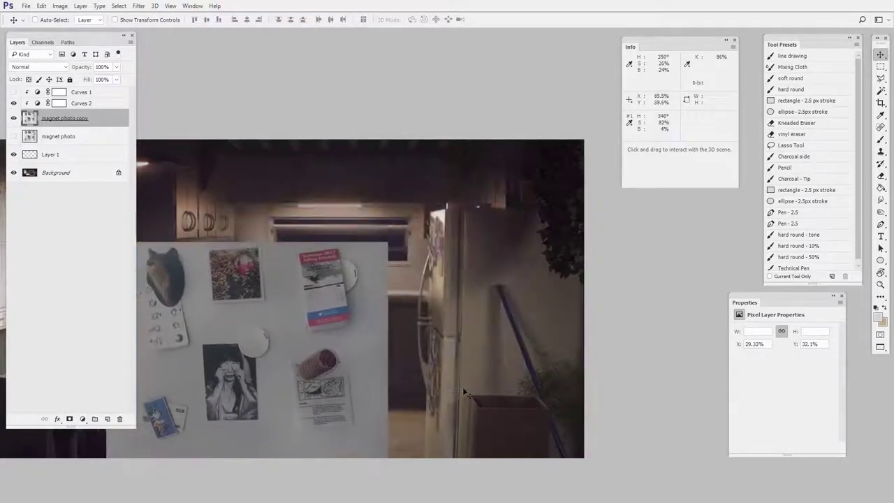
drag(467, 423, 548, 411)
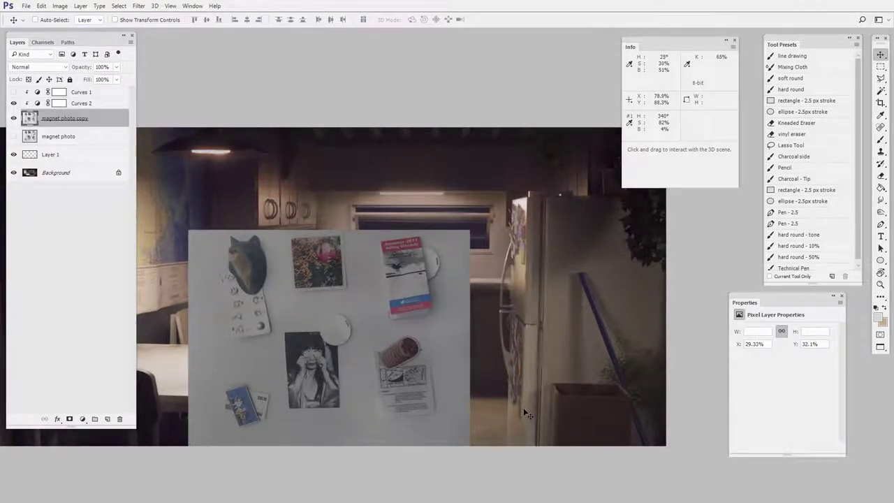
drag(580, 296, 529, 306)
Step: Place the magnet photo copy over the painting's upper-right corner so blank white surface beside the sailing schedule lies under the color sampler
drag(335, 388, 580, 272)
drag(579, 272, 410, 361)
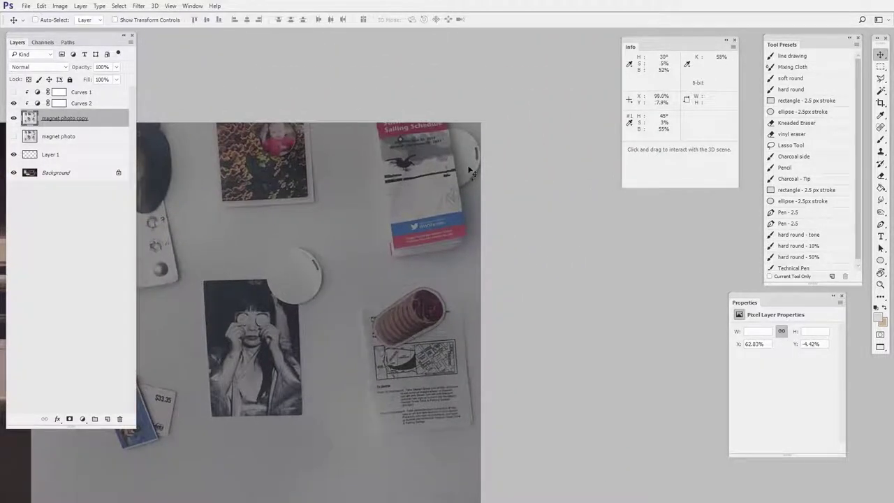
scroll(442, 299, up, 2)
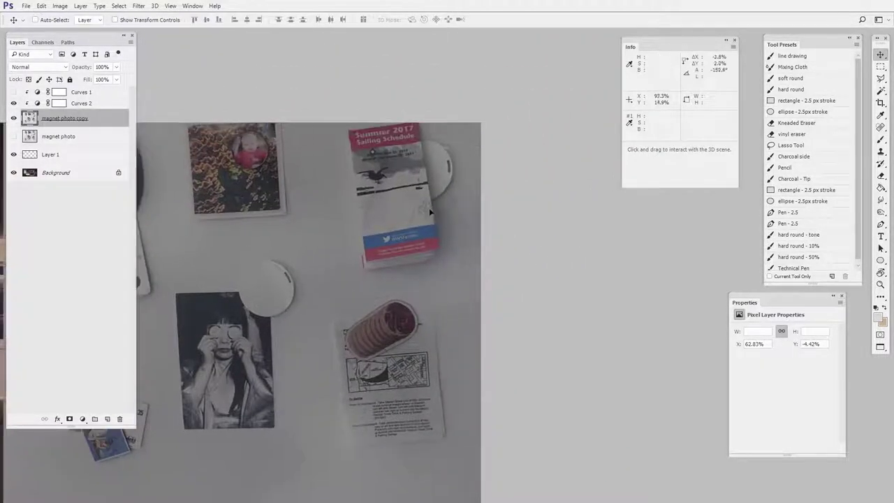
key(b)
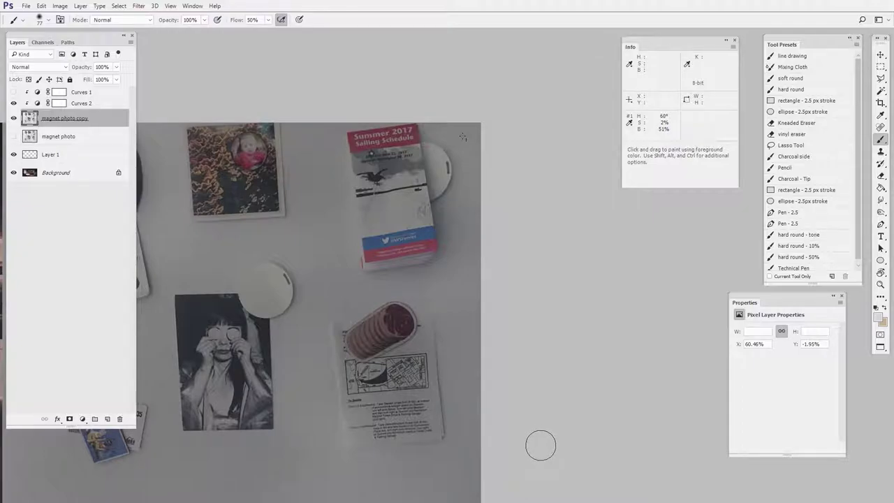
key(ctrl+space)
mouse_move(562, 427)
mouse_down()
mouse_move(465, 439)
mouse_move(634, 307)
mouse_move(601, 336)
mouse_move(626, 338)
mouse_up()
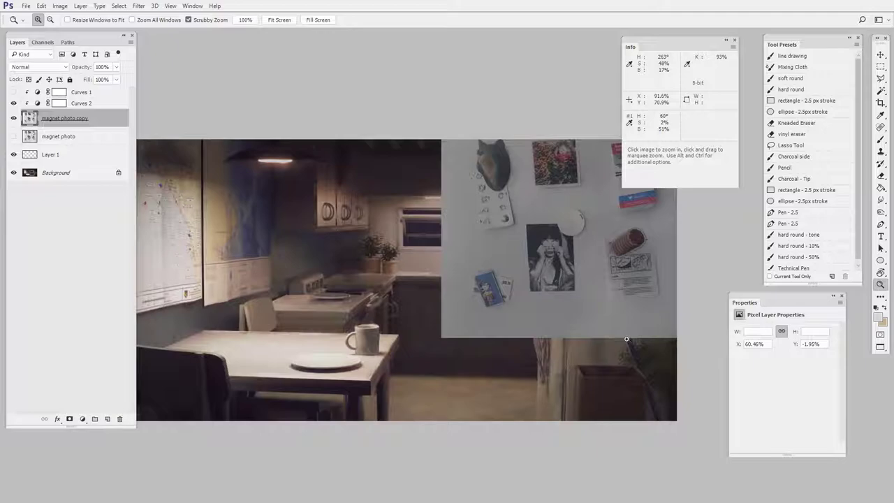